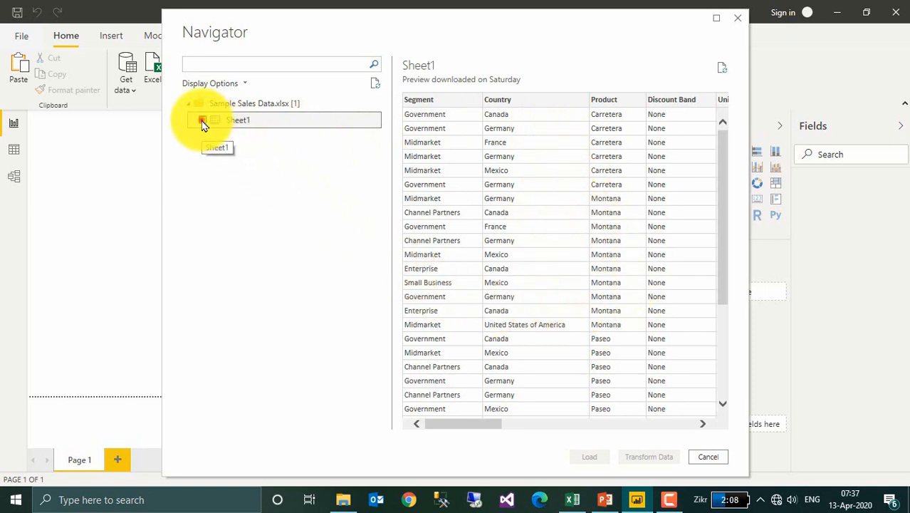
Load Sheet1 from Sample Sales Data.xlsx and review its rows in Data view before returning to the report
click(203, 121)
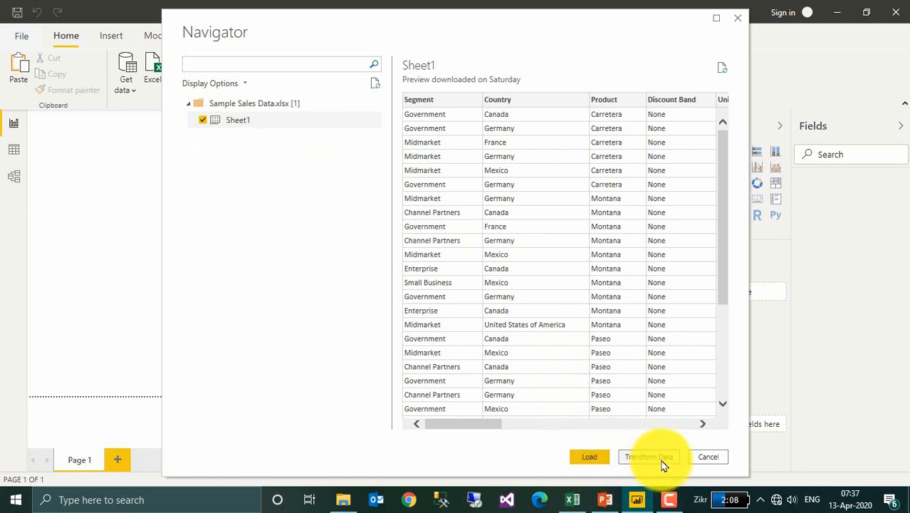
click(582, 459)
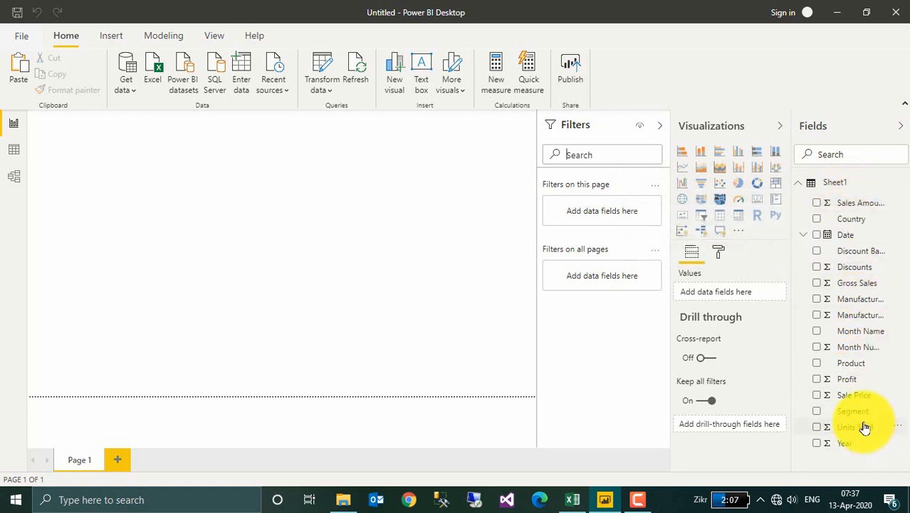
click(14, 153)
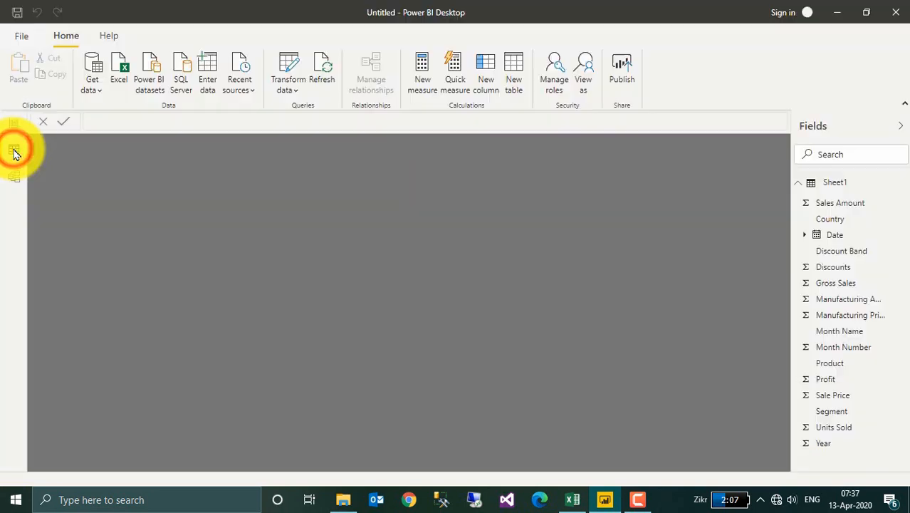
click(831, 183)
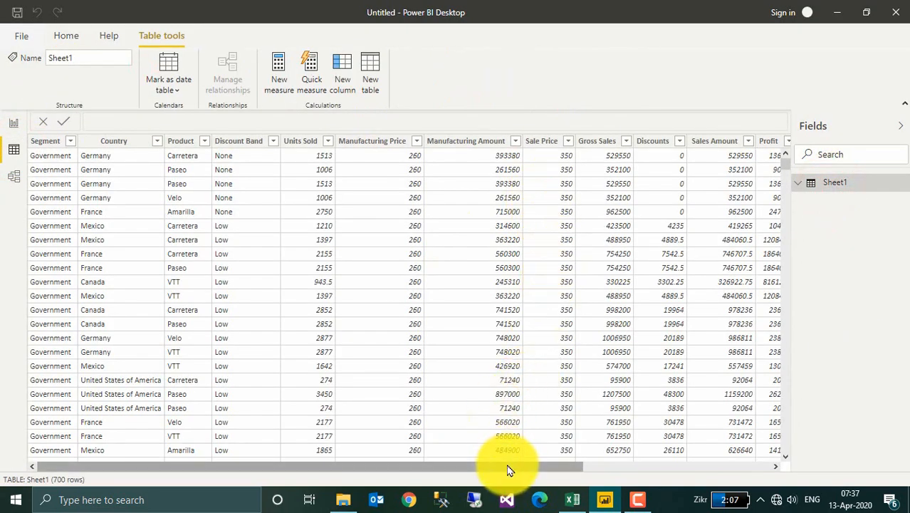
drag(507, 467, 242, 429)
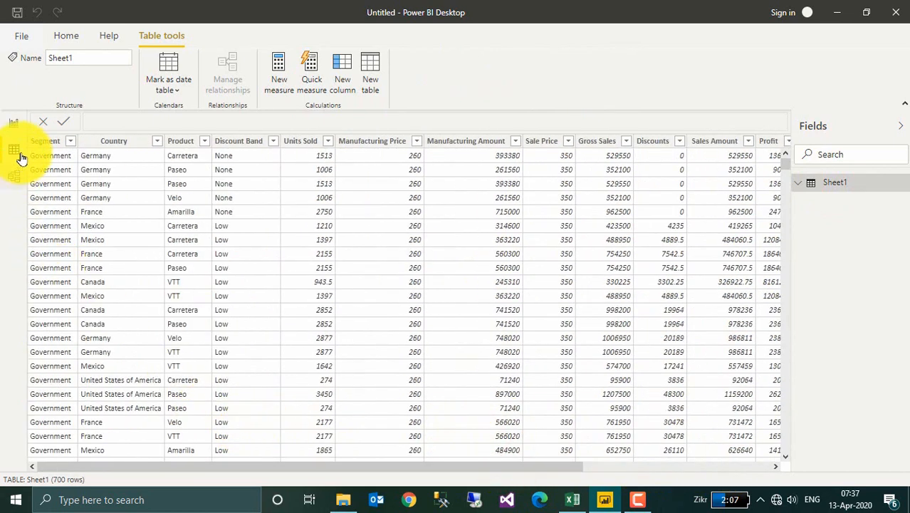
click(14, 127)
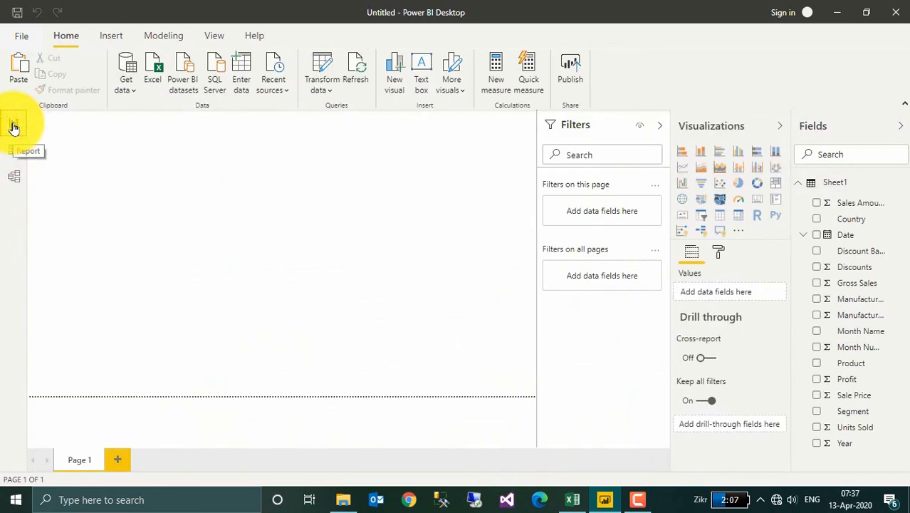
Open the data in the Power Query Editor and refresh the outdated Sheet1 preview
click(324, 84)
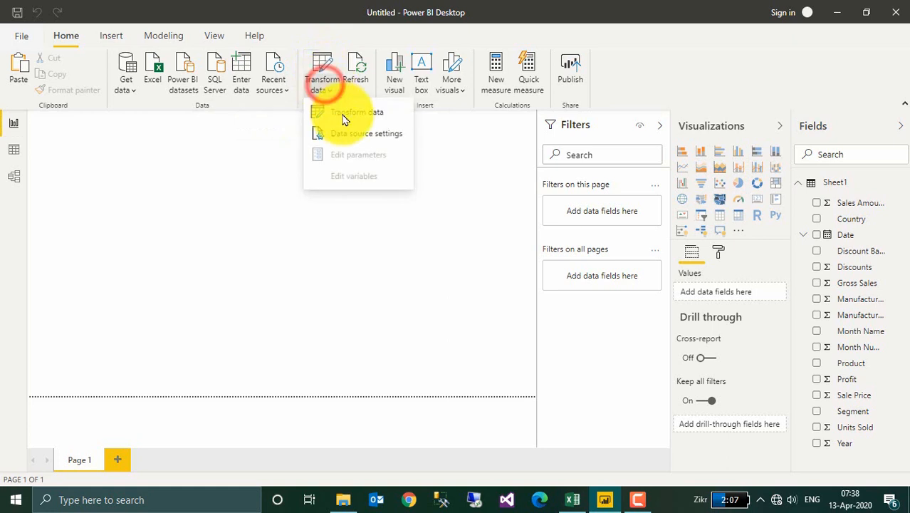
click(357, 114)
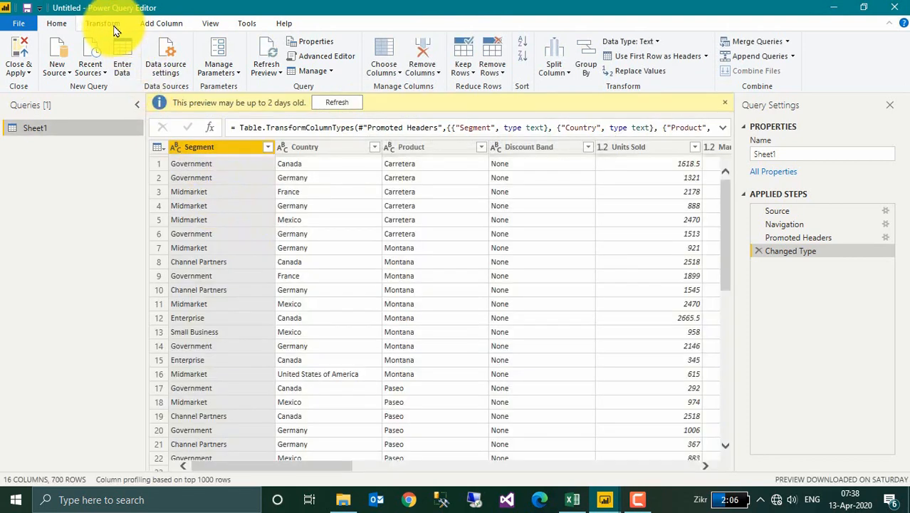
click(346, 104)
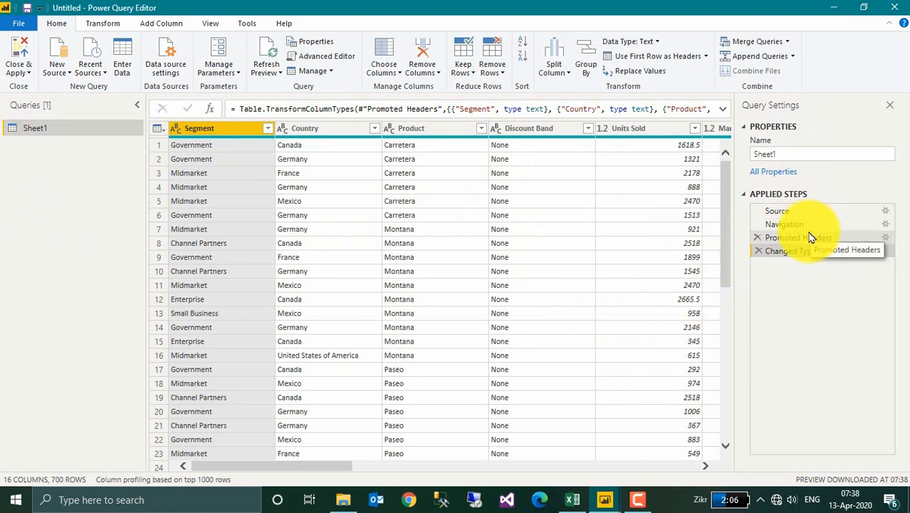
Remove the Month Number, Month Name and Year columns from the Sheet1 query
click(447, 464)
drag(527, 475, 710, 444)
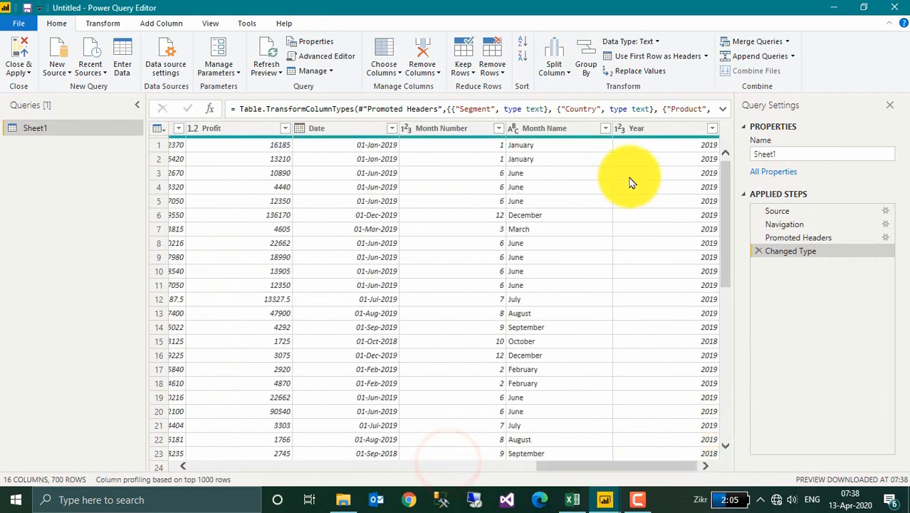
click(451, 130)
drag(452, 134, 474, 132)
key(shift+Right)
key(shift+Right)
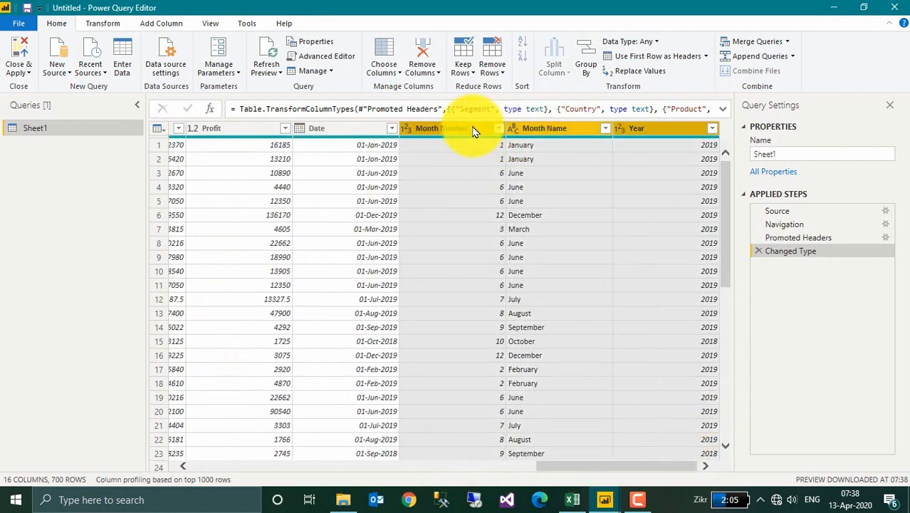
right_click(474, 132)
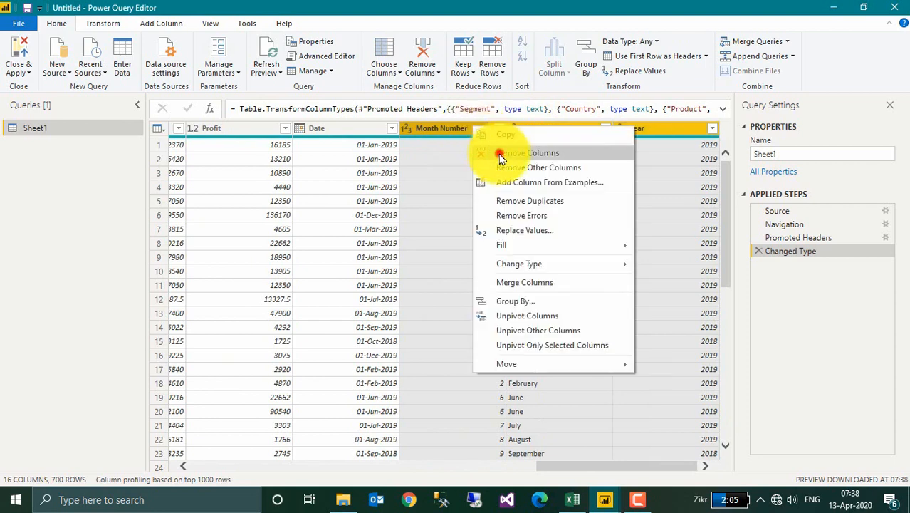
click(498, 149)
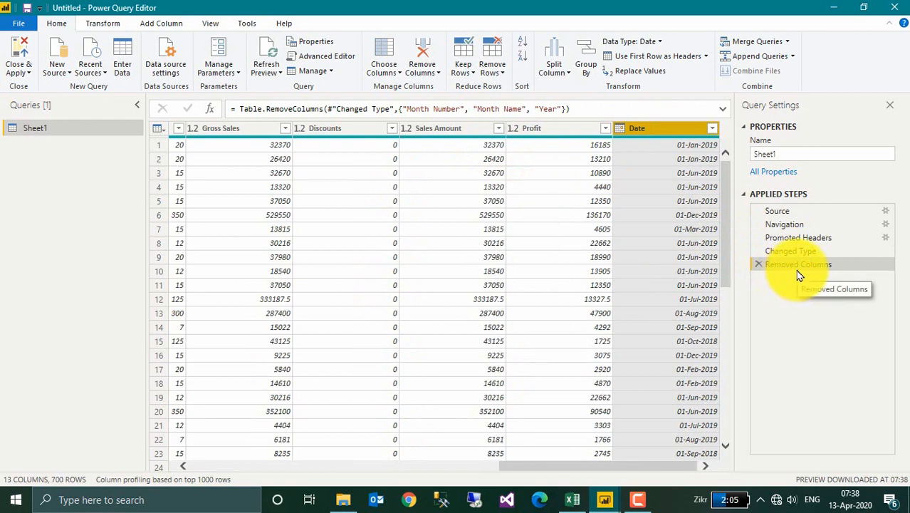
Add the Product column of Sheet1 as a new, separate list query
click(233, 466)
click(221, 468)
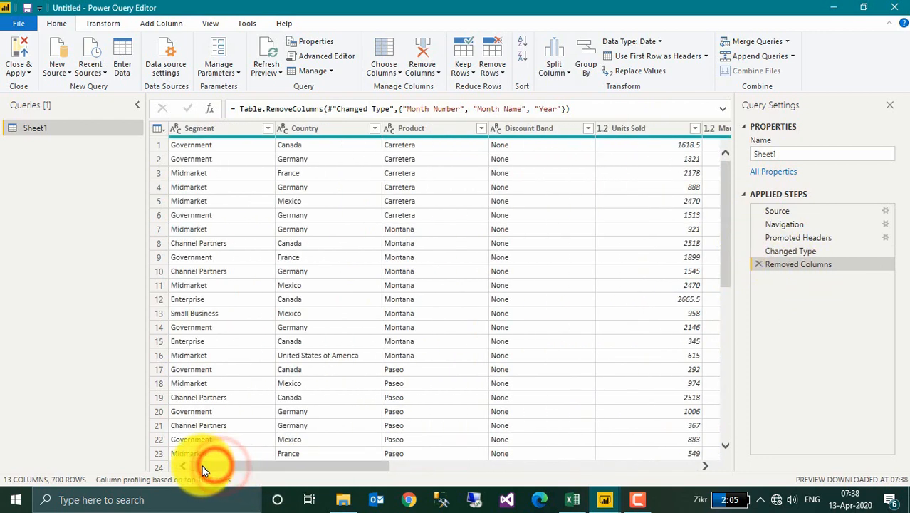
scroll(324, 267, down, 10)
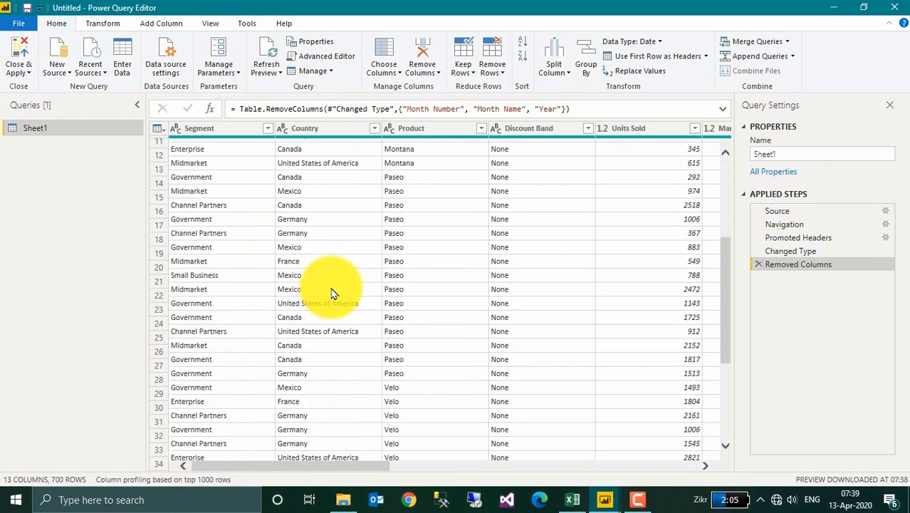
scroll(331, 292, up, 10)
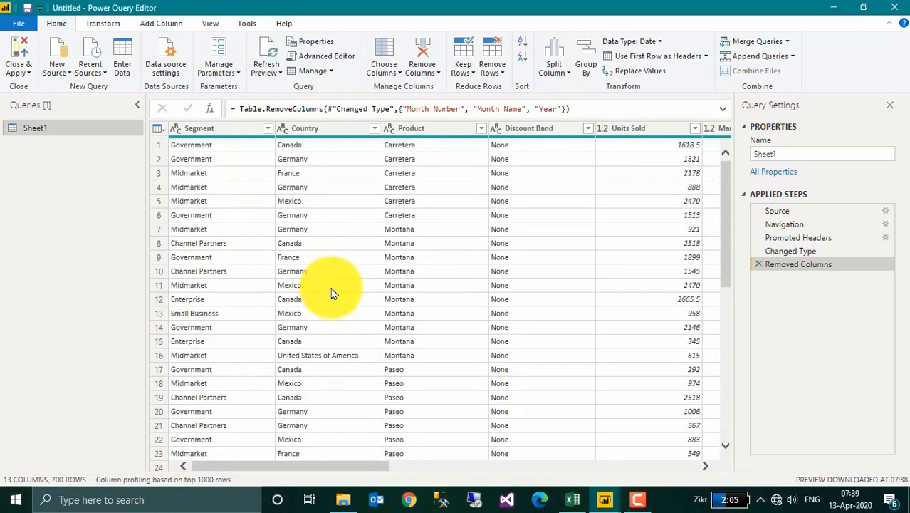
right_click(416, 134)
click(481, 457)
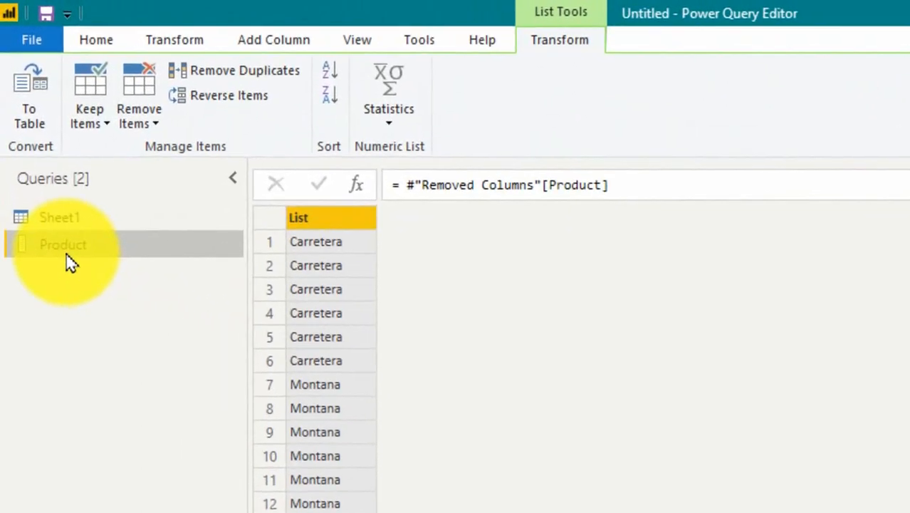
Remove duplicates from the Product list and convert it to a table with delimiter None and extra columns shown as errors
right_click(329, 222)
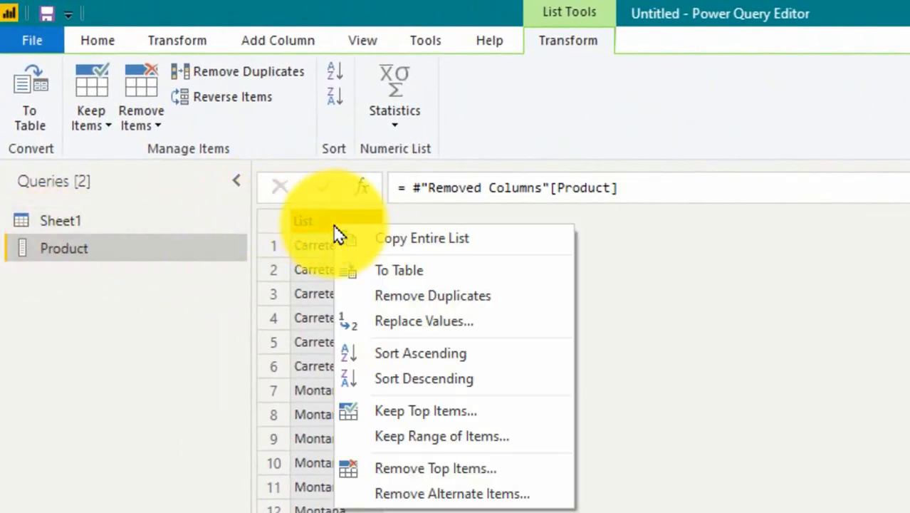
click(502, 298)
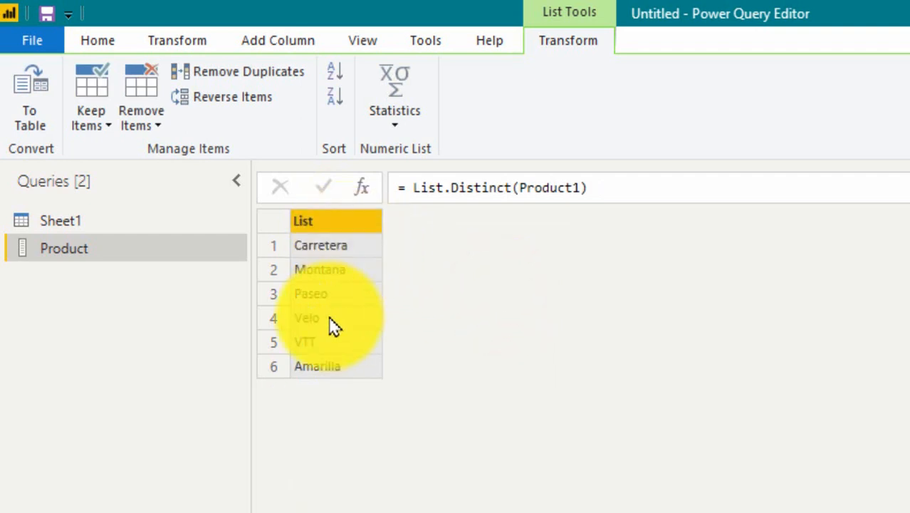
right_click(300, 225)
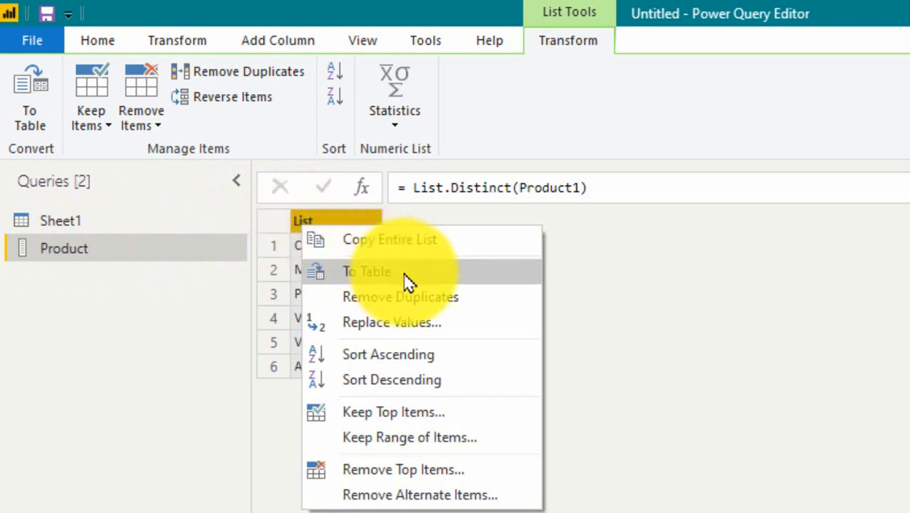
click(37, 108)
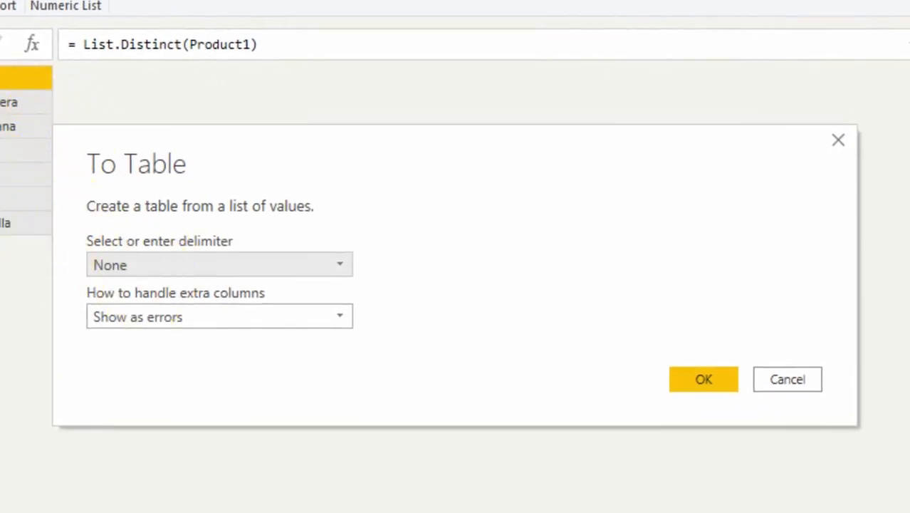
click(703, 379)
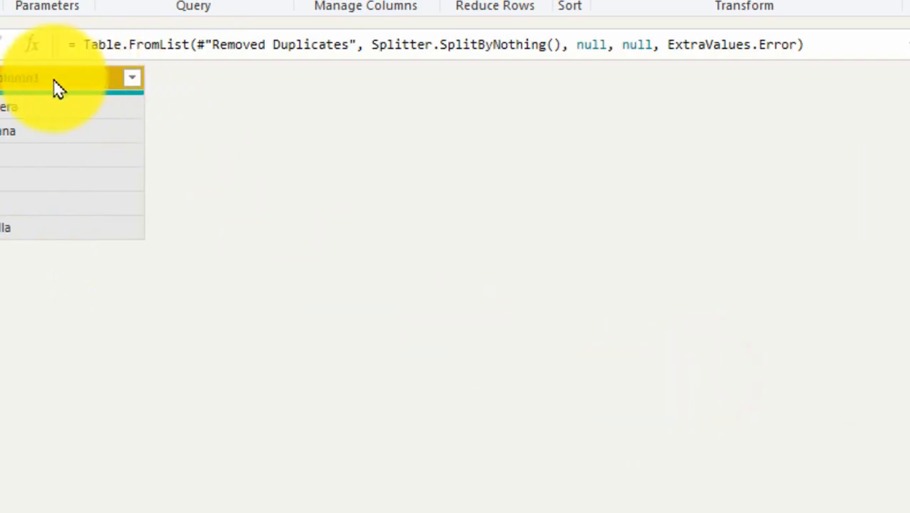
Rename the only column of the Product table as PRODUCT
double_click(54, 84)
text(P)
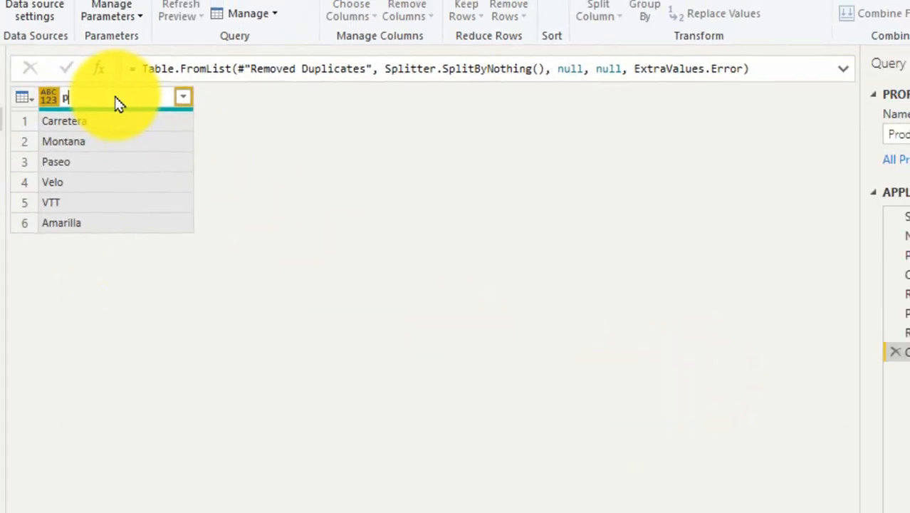
text(r)
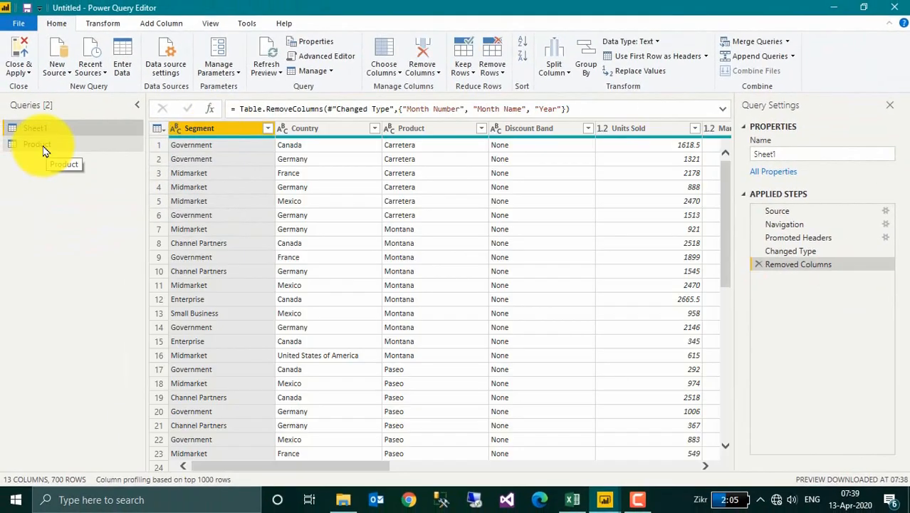
Compare the Product and Sheet1 queries and duplicate the Sheet1 query
click(43, 145)
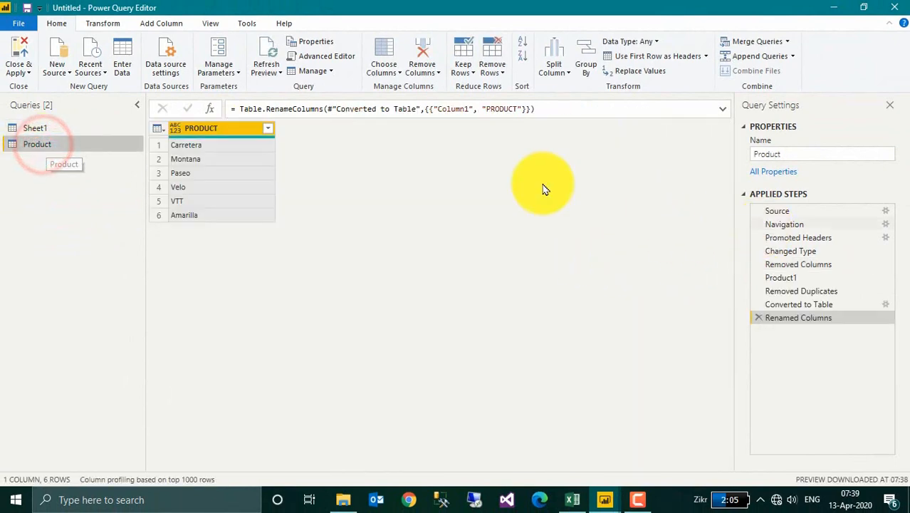
click(43, 128)
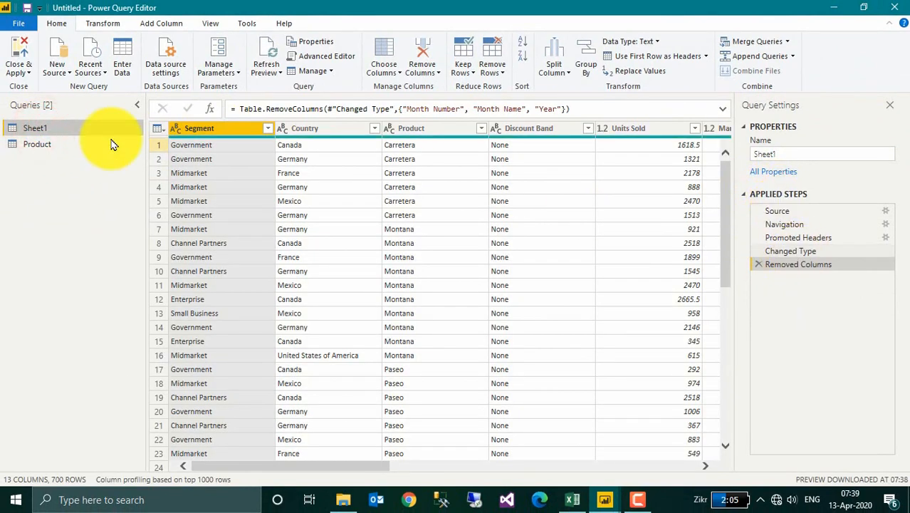
click(36, 147)
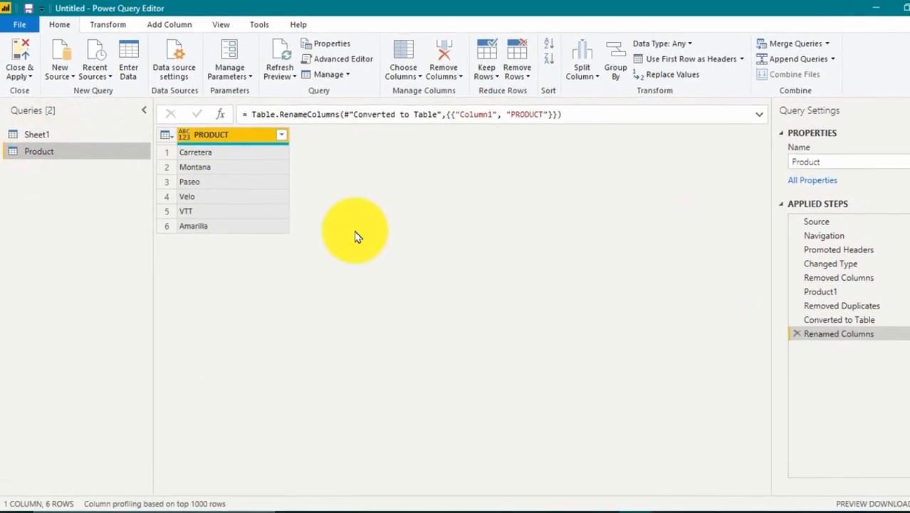
click(39, 135)
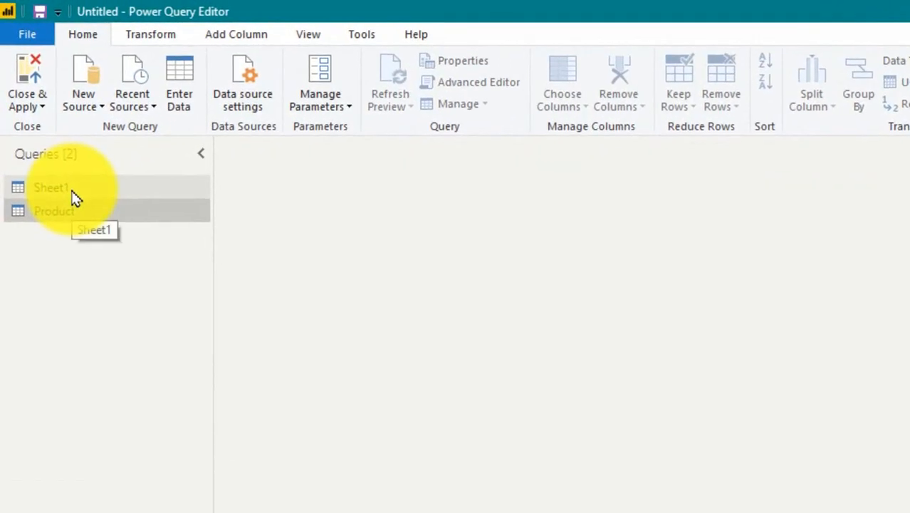
click(73, 192)
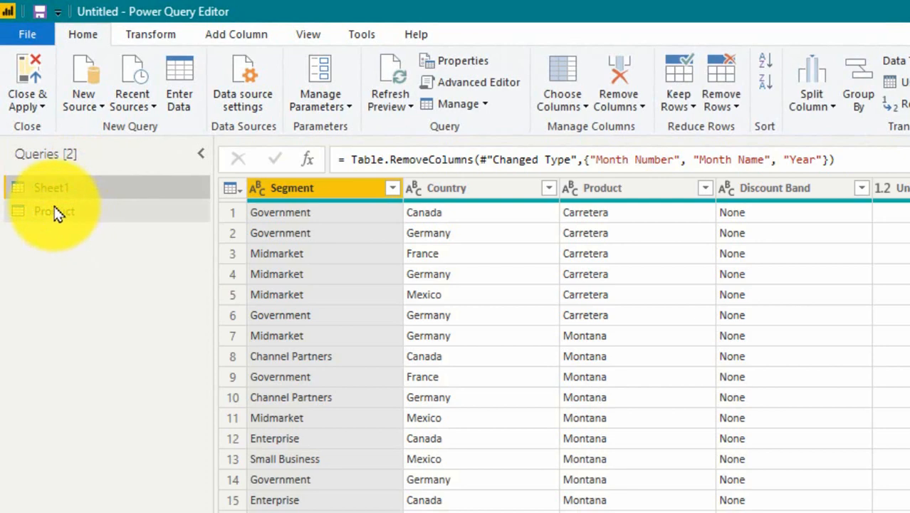
right_click(40, 186)
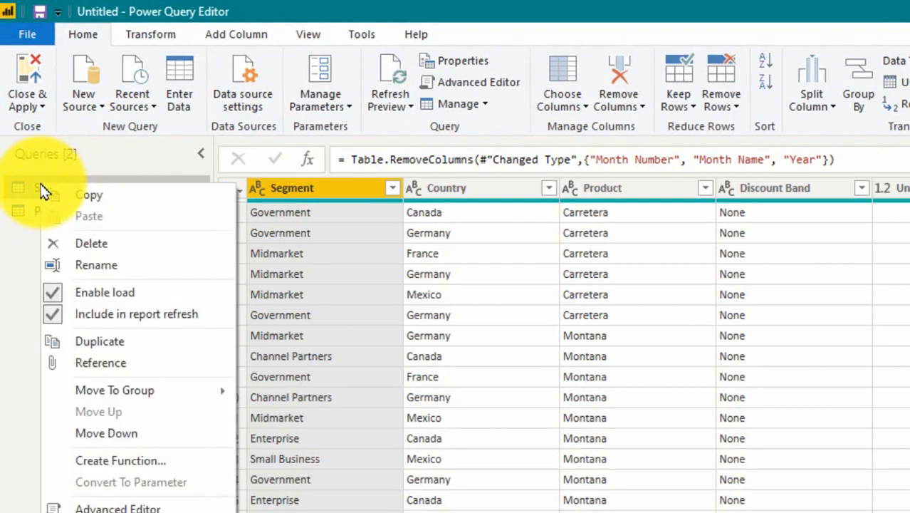
click(102, 346)
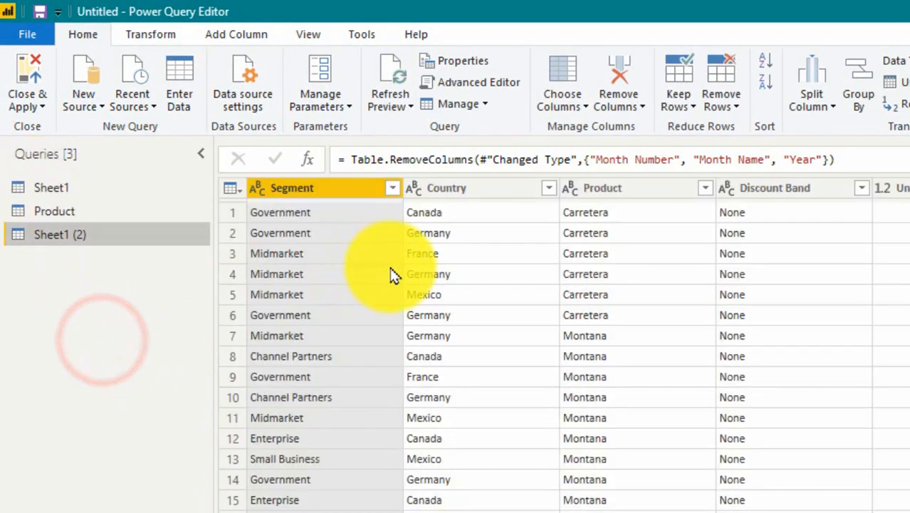
Keep only the Country column in the duplicated Sheet1 query and remove its duplicate values
right_click(467, 193)
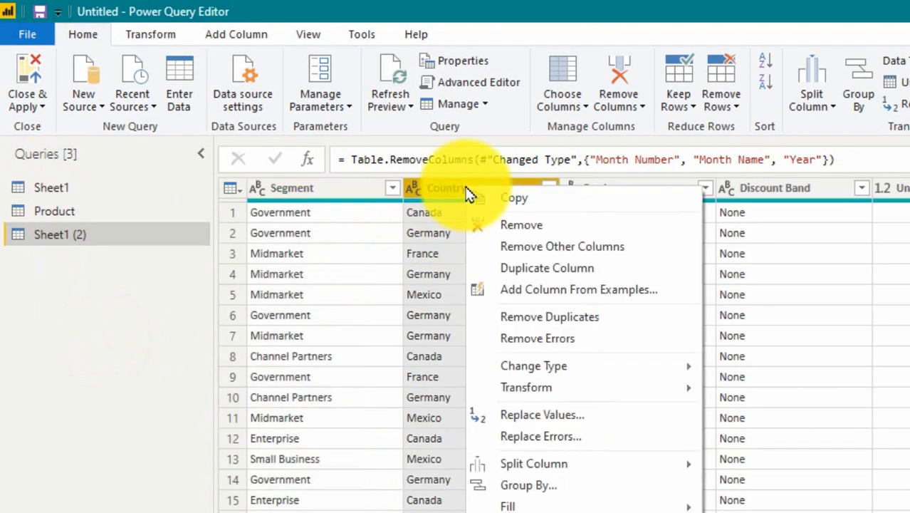
click(579, 253)
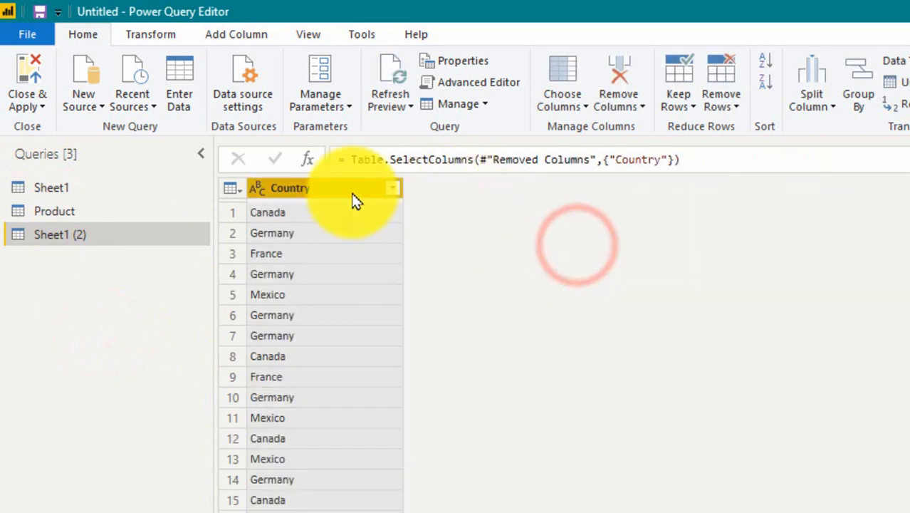
right_click(347, 192)
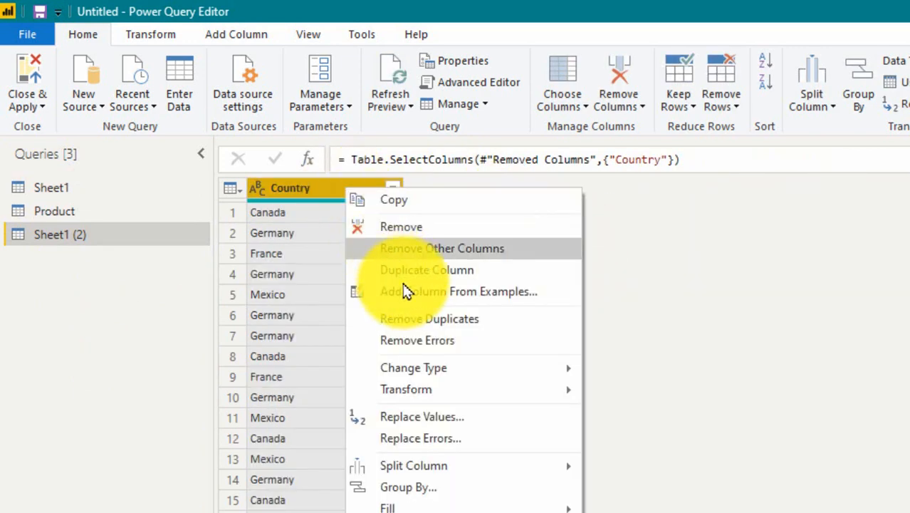
click(424, 318)
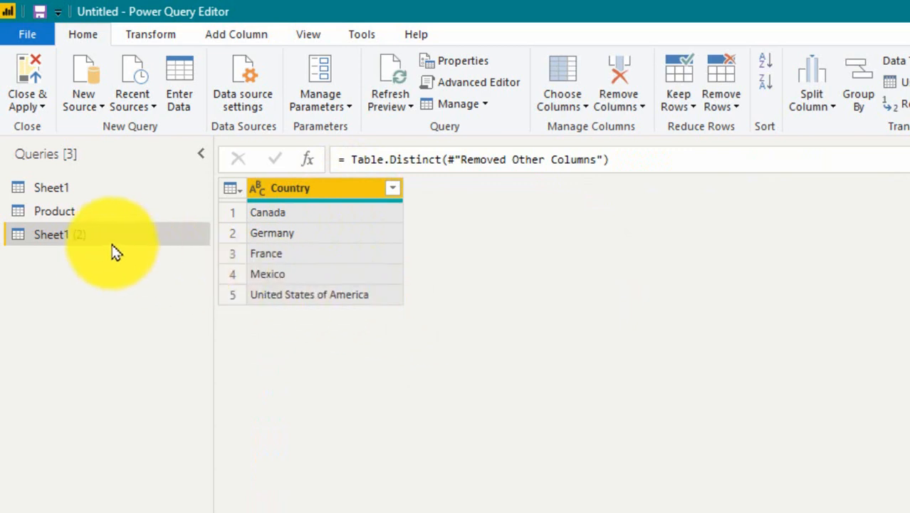
Rename the duplicated Sheet1 query holding the unique countries as cOUNTRY
right_click(69, 238)
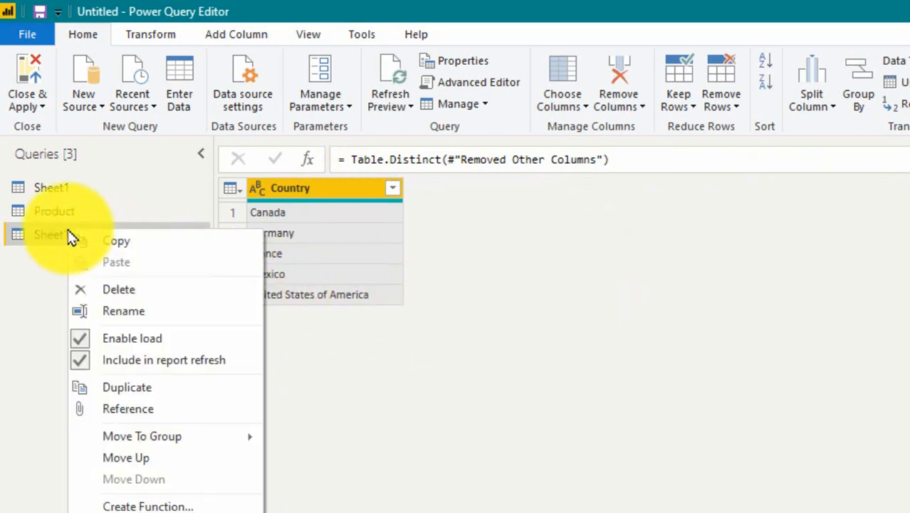
click(116, 307)
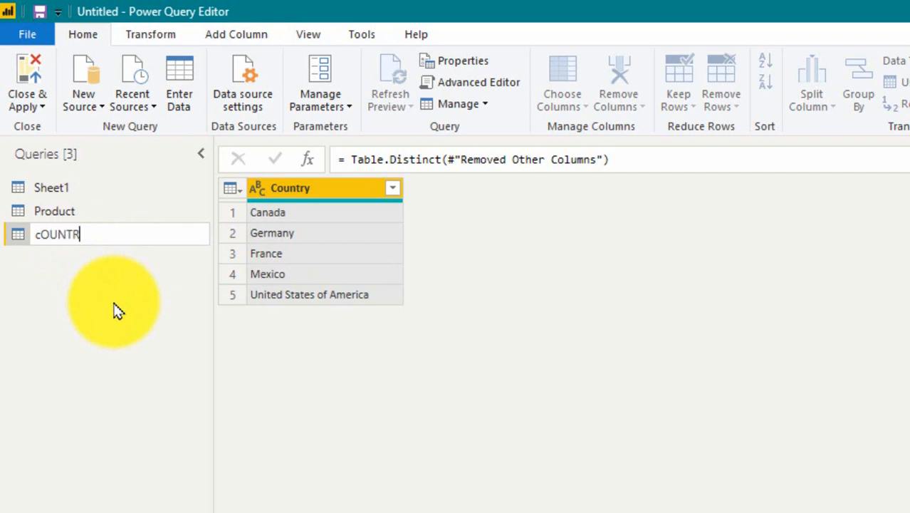
key(Return)
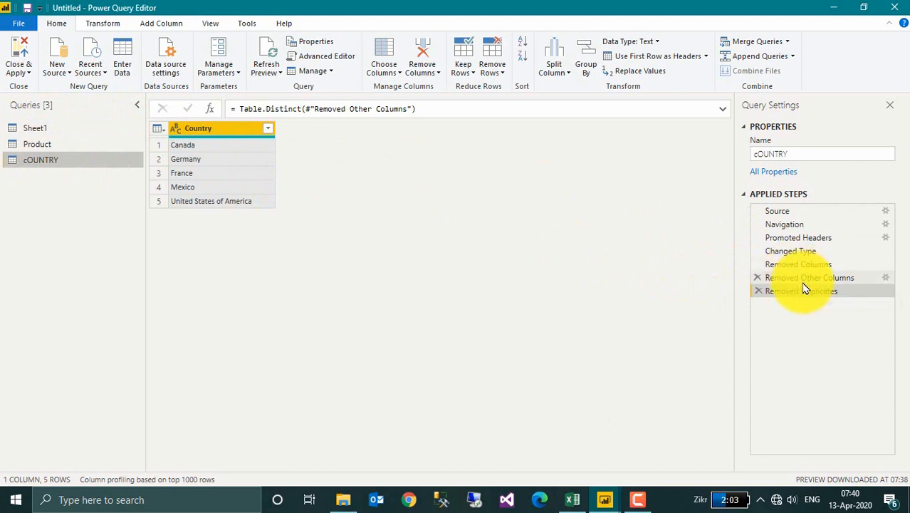
Create a new query that references Sheet1
click(39, 133)
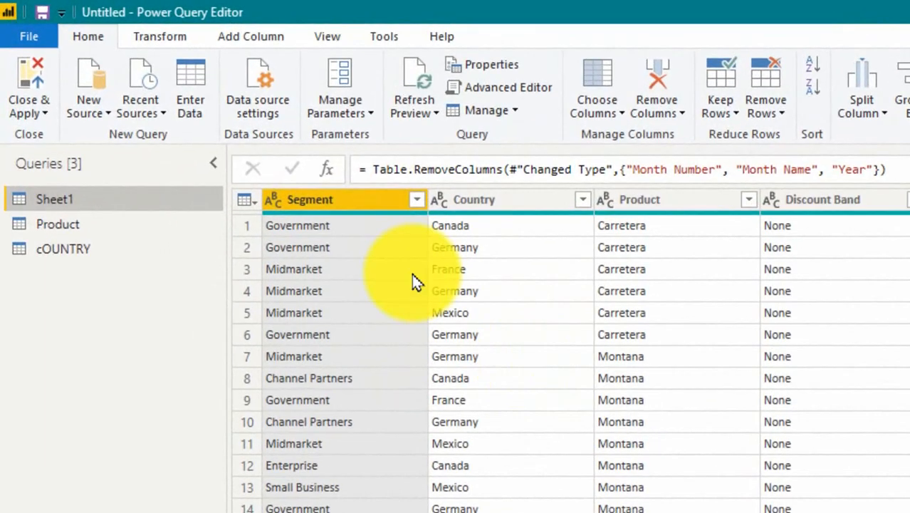
right_click(61, 205)
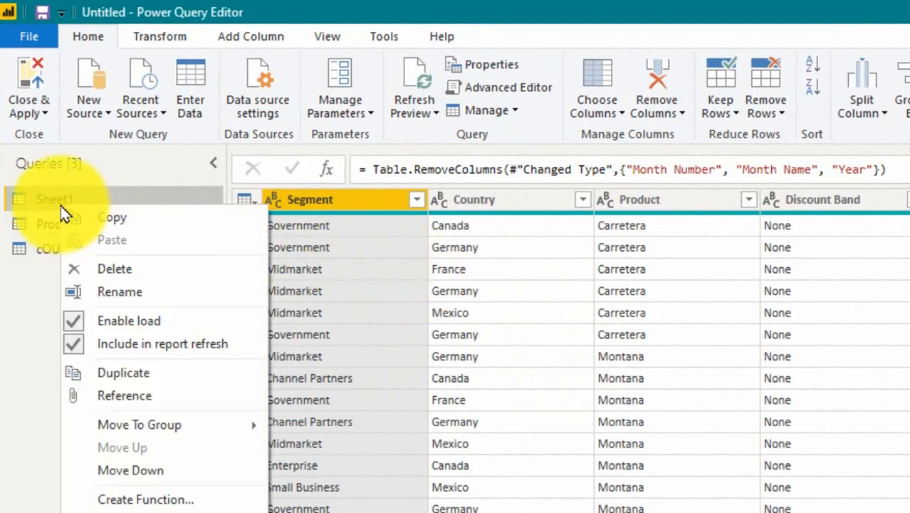
click(125, 397)
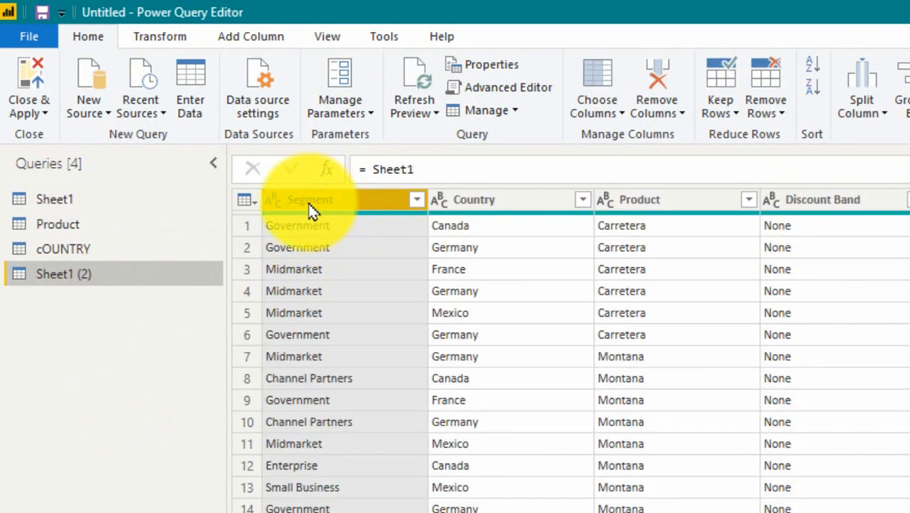
Keep only the Segment column in the referenced query and remove its duplicate values
right_click(310, 208)
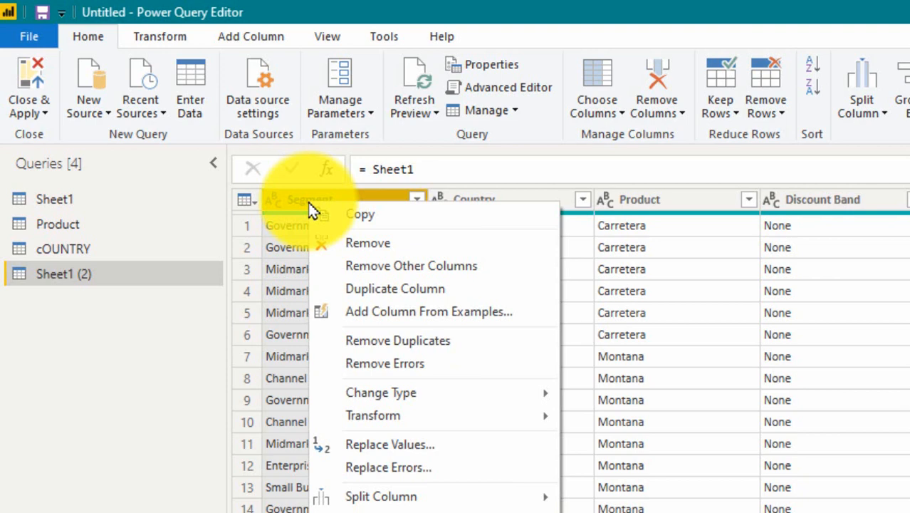
click(388, 265)
right_click(316, 210)
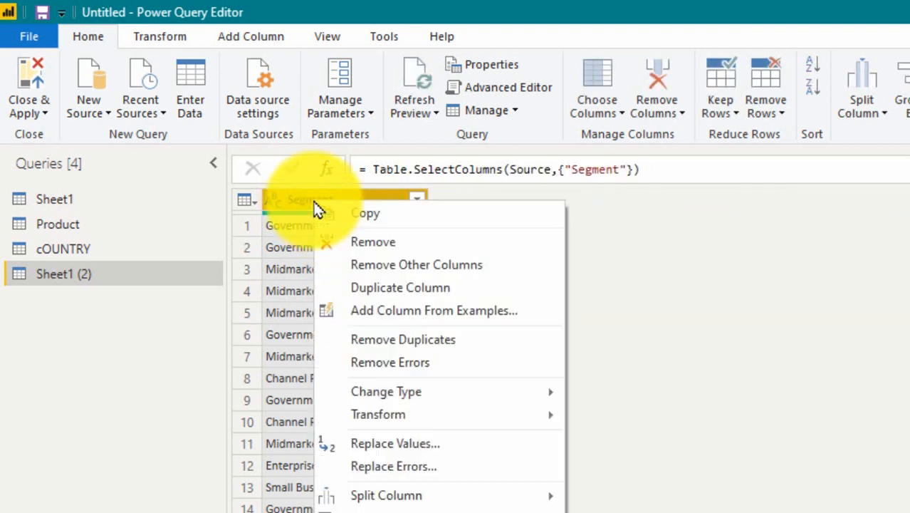
click(435, 341)
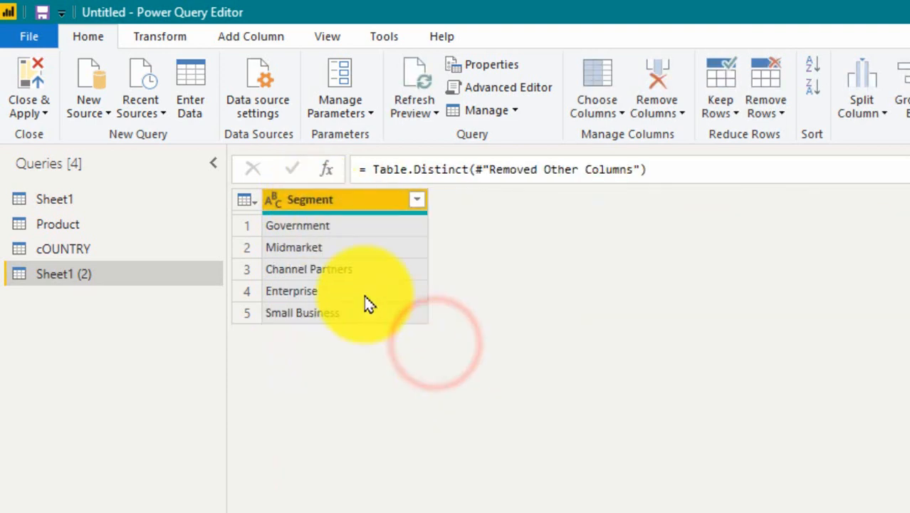
Rename the referenced query as Segment
double_click(60, 277)
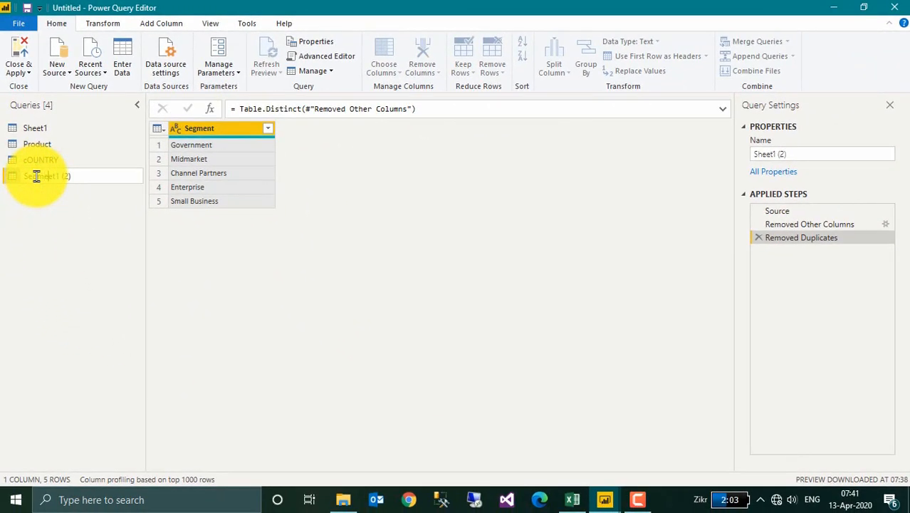
key(Return)
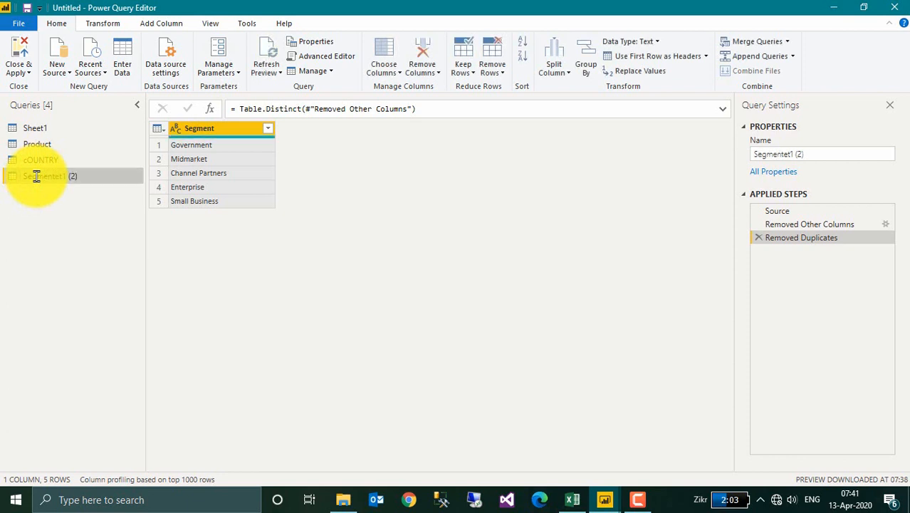
right_click(36, 176)
click(74, 232)
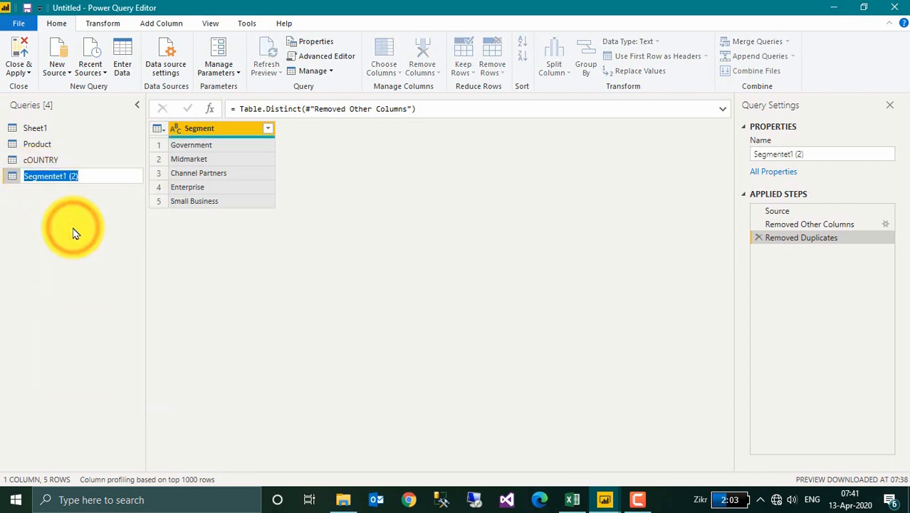
key(End)
key(BackSpace)
key(BackSpace)
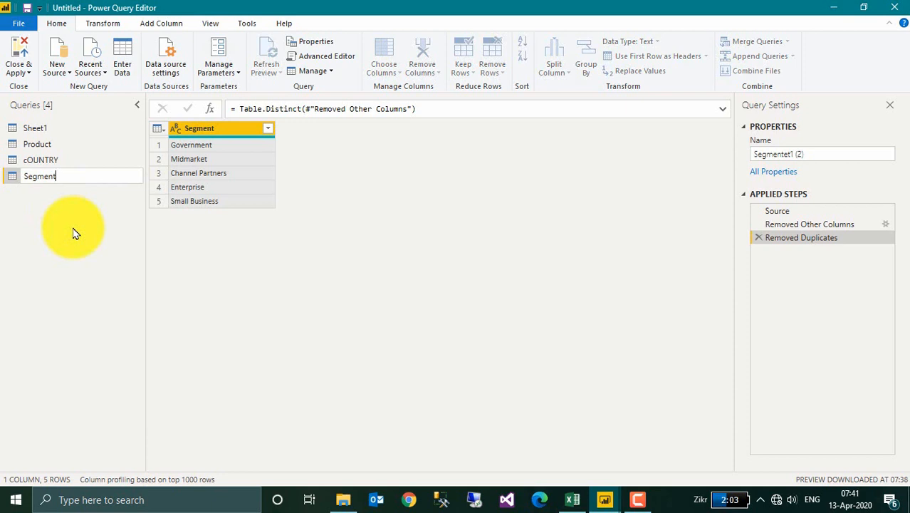
key(Return)
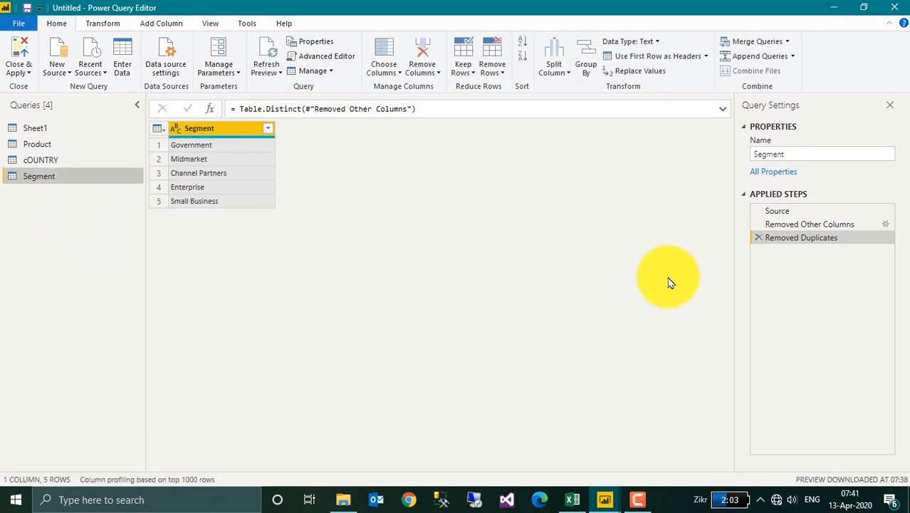
Review the applied steps of the Segment query and compare them with those of Sheet1
drag(779, 211, 810, 240)
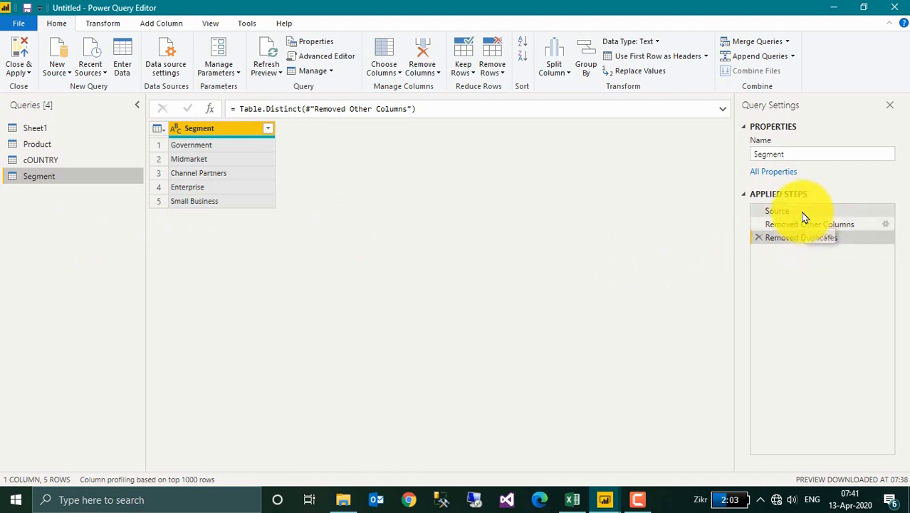
click(41, 129)
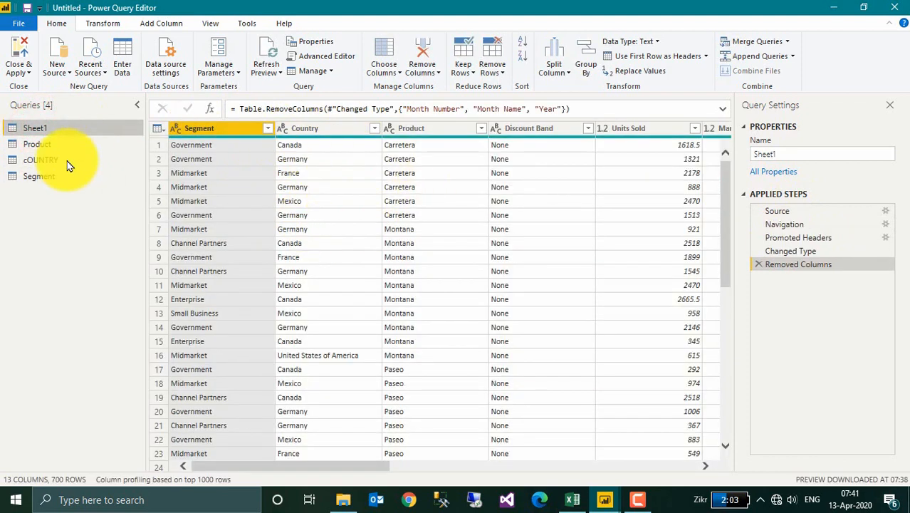
click(44, 178)
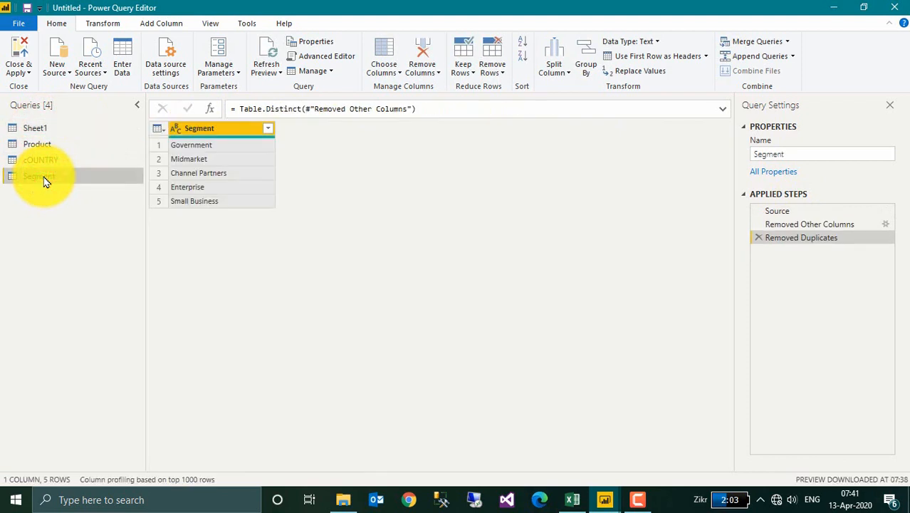
Filter the Segment column of the Sheet1 query to show only Government rows
click(39, 129)
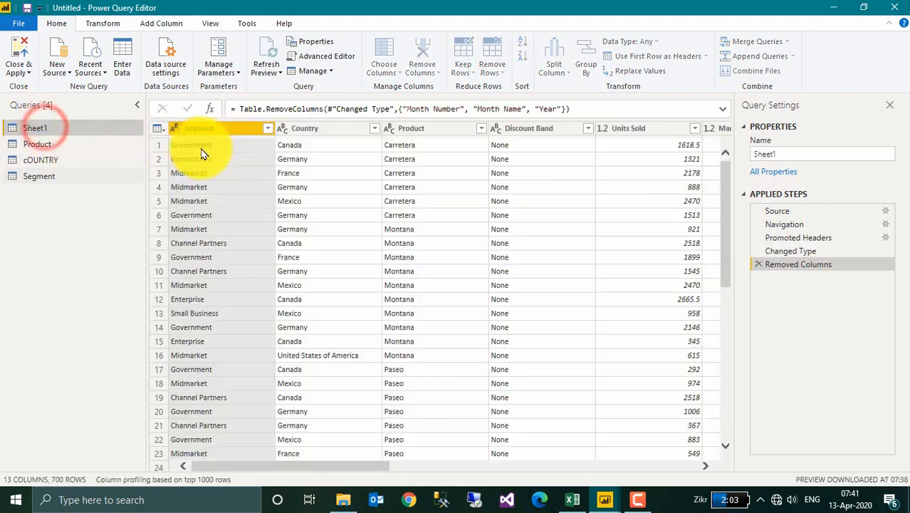
click(268, 129)
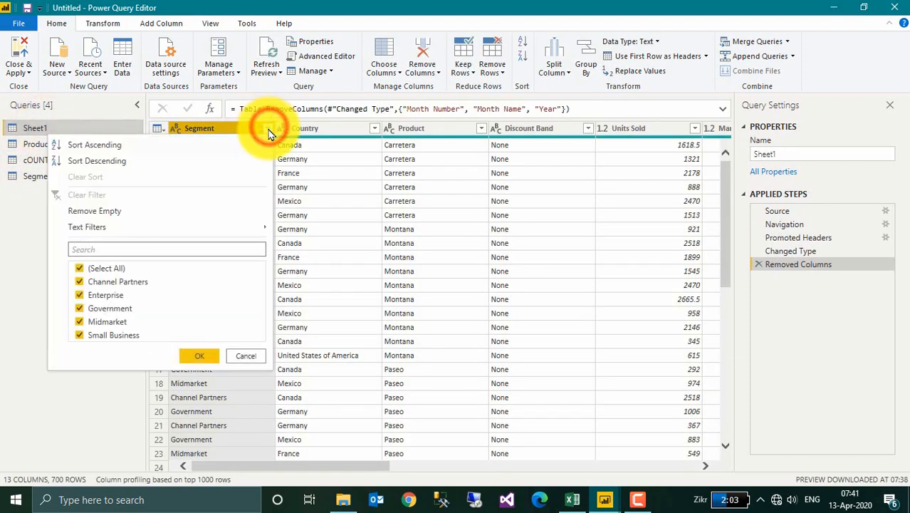
click(118, 265)
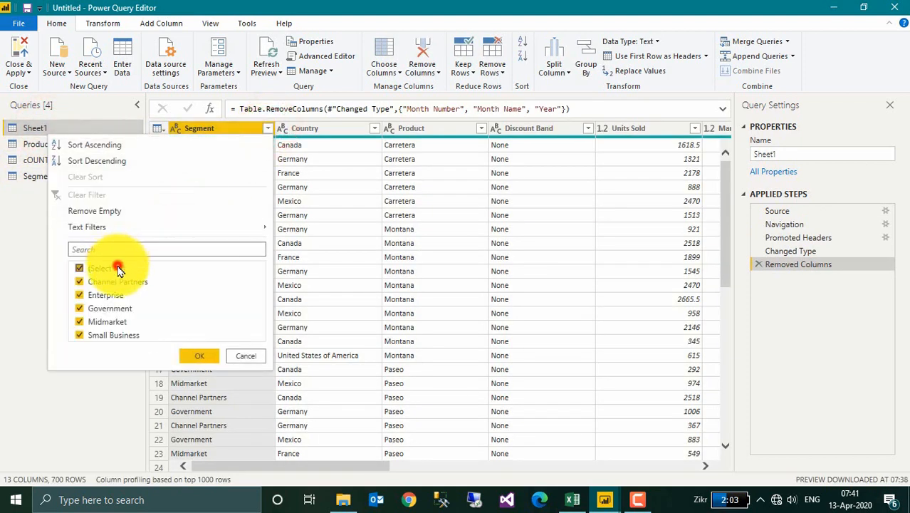
click(110, 308)
click(192, 354)
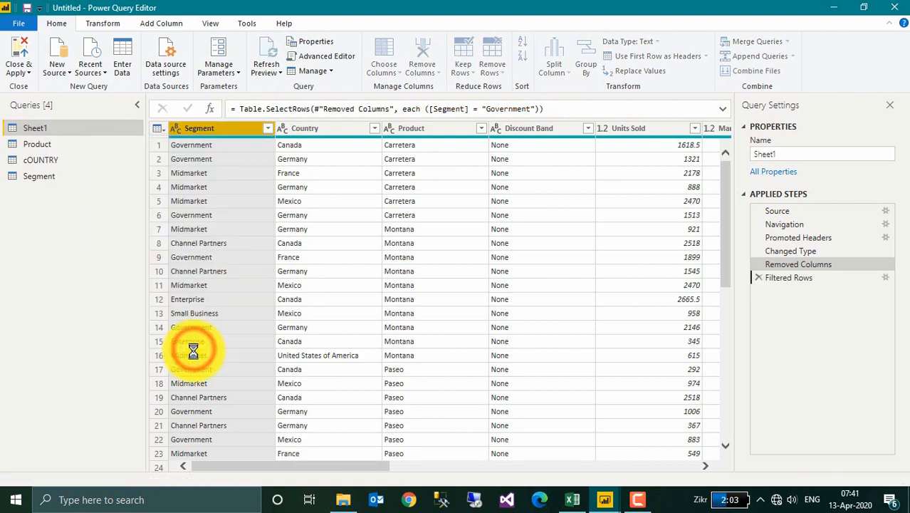
Check how the Sheet1 filter affects the Segment, cOUNTRY and Product queries
click(41, 177)
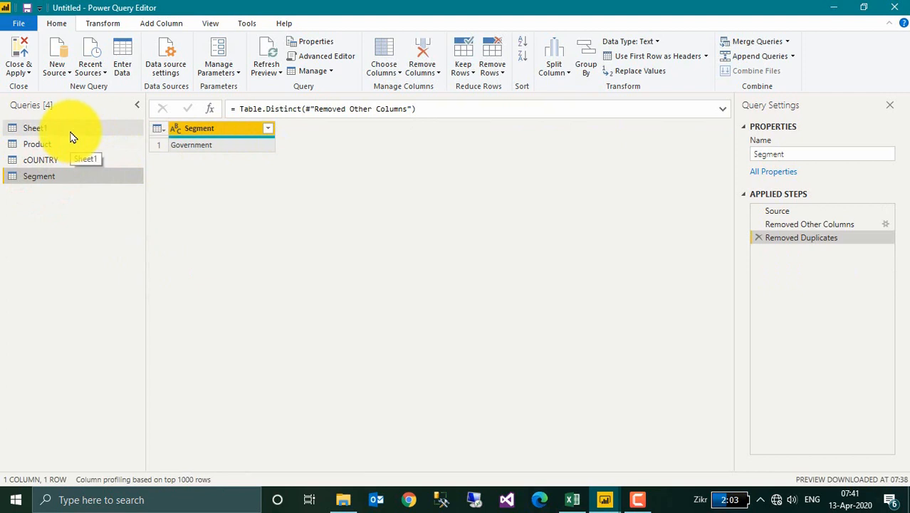
click(68, 130)
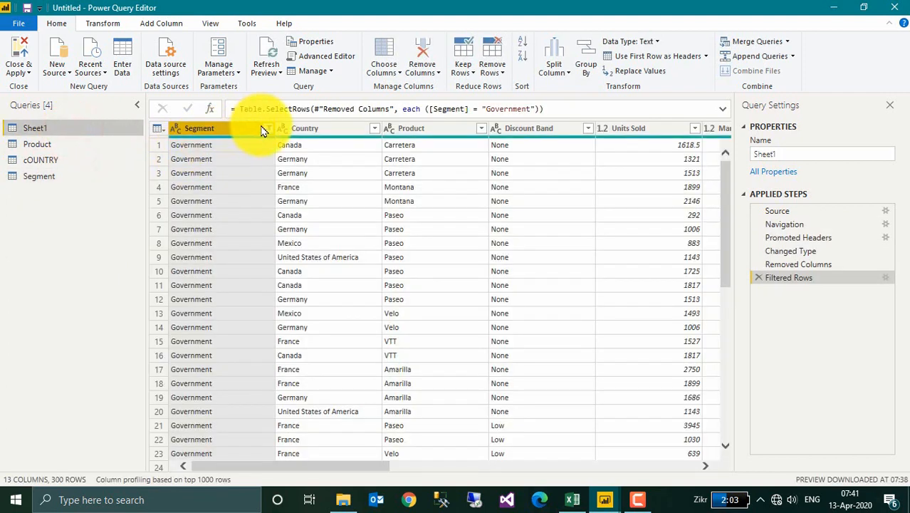
click(61, 160)
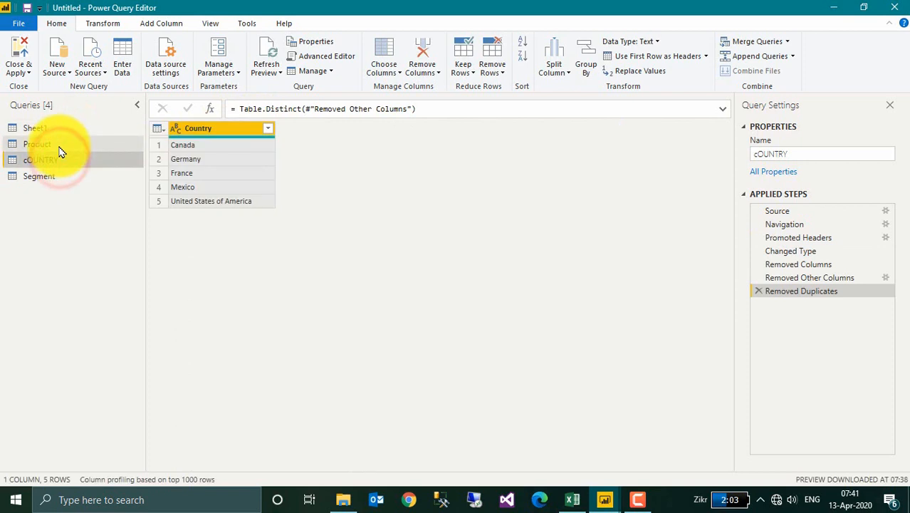
click(60, 147)
click(44, 175)
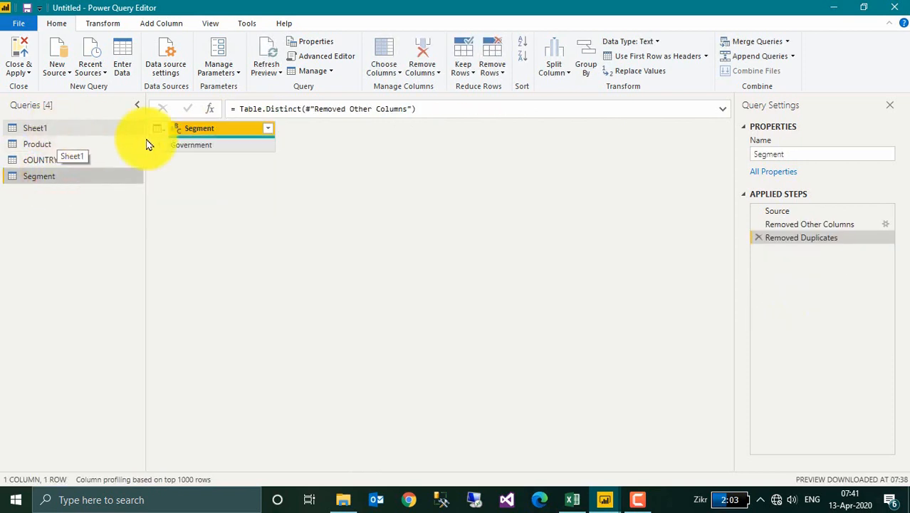
Clear the filter on the Segment column of the Sheet1 query
click(94, 128)
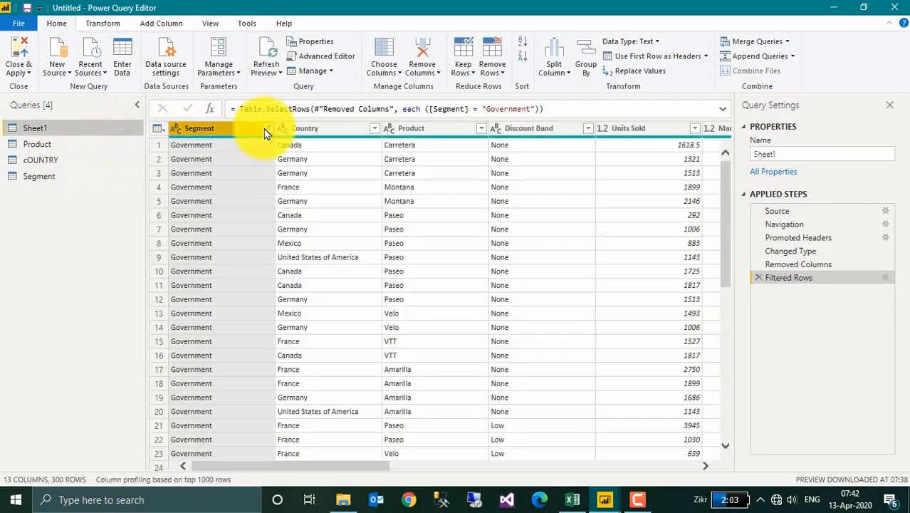
click(267, 128)
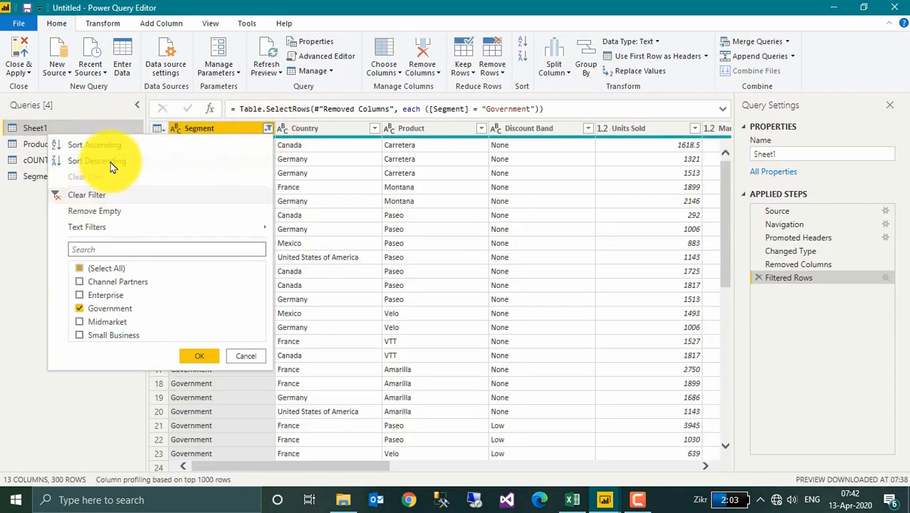
click(99, 195)
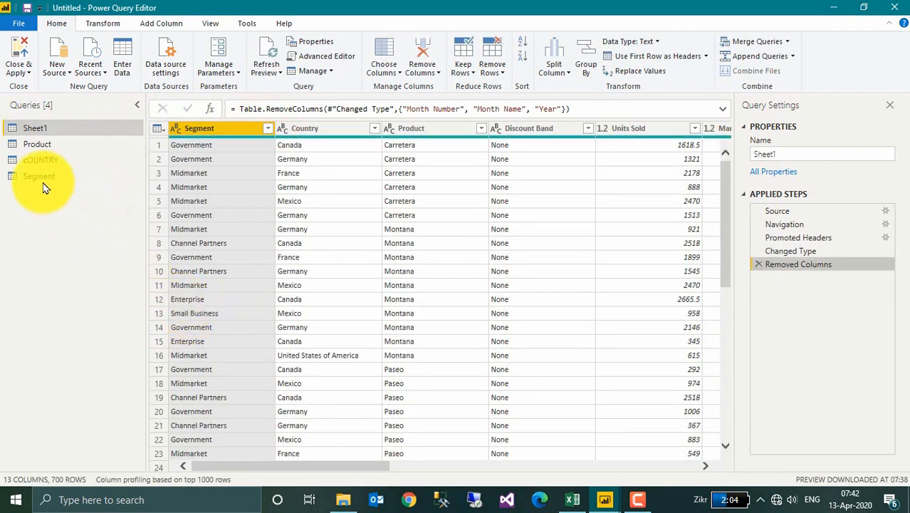
Filter the Segment query to Government only and check Sheet1 for any effect
click(43, 178)
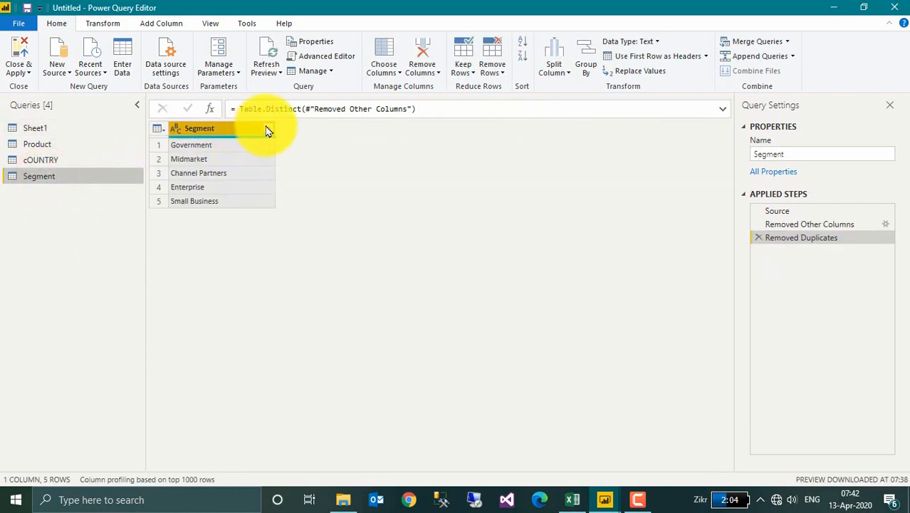
click(267, 128)
click(111, 268)
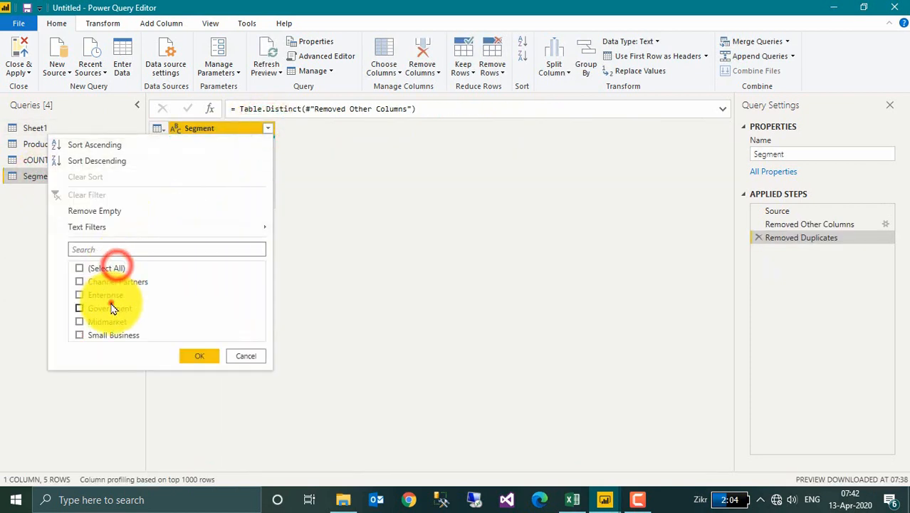
click(110, 308)
click(197, 360)
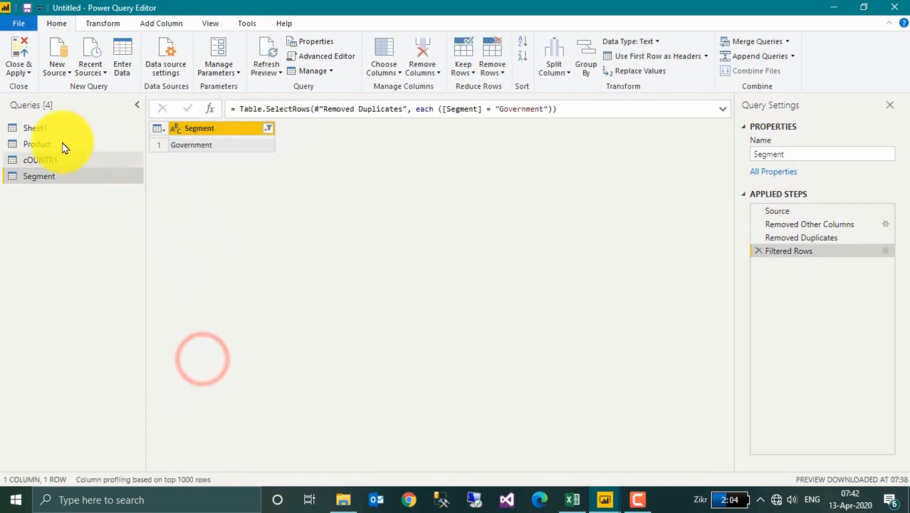
click(39, 129)
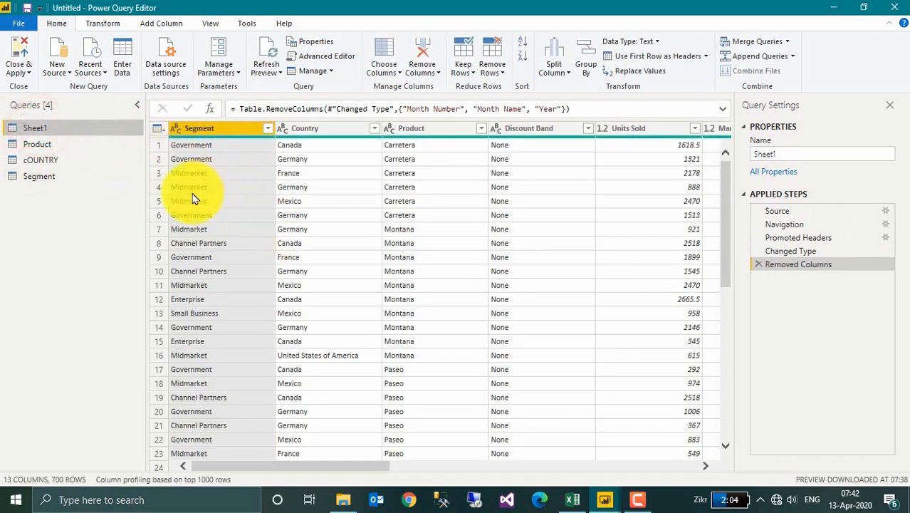
Delete the Filtered Rows step from the Segment query, and close and apply the query changes
click(44, 178)
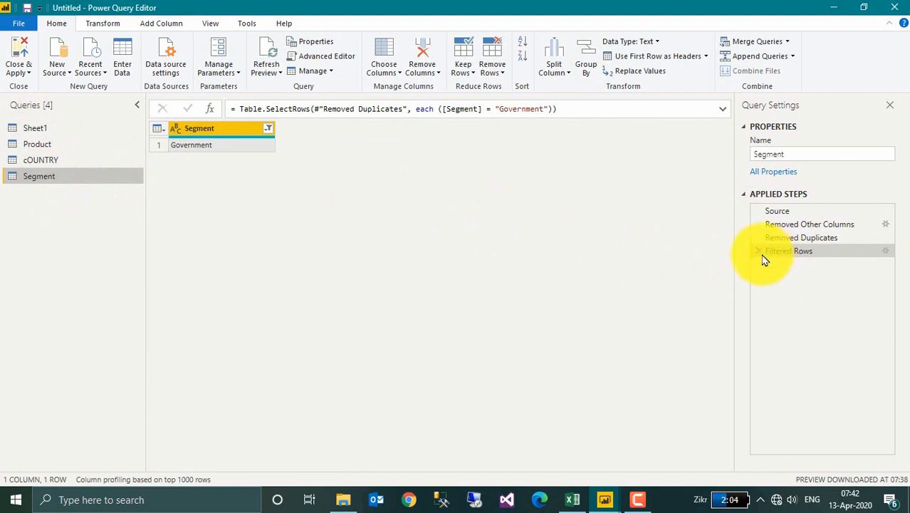
click(759, 251)
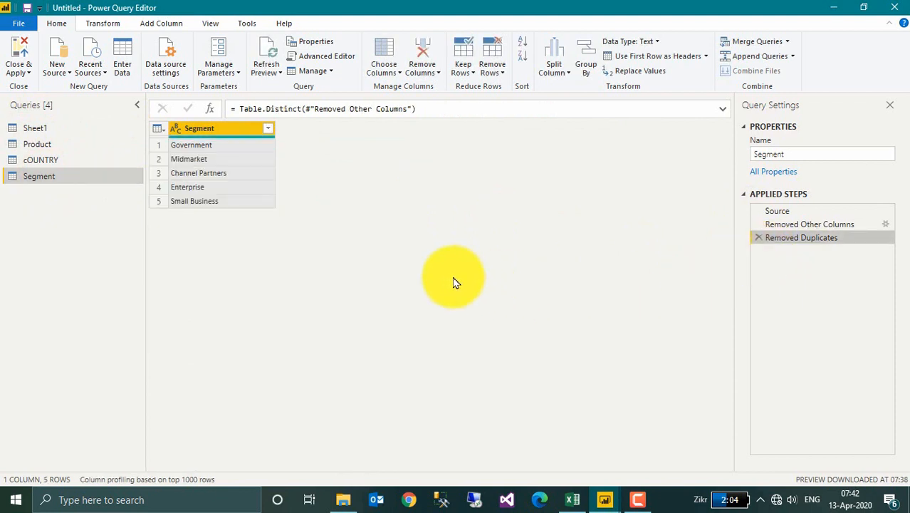
click(16, 48)
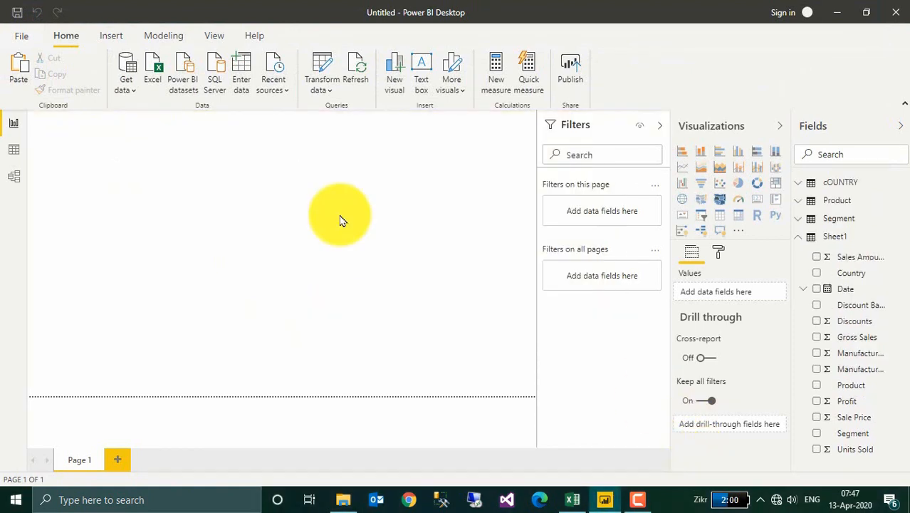
Review the relationships linking Sheet1 to the cOUNTRY, Product and Segment tables, and open the Sheet1 to cOUNTRY relationship for editing
click(155, 38)
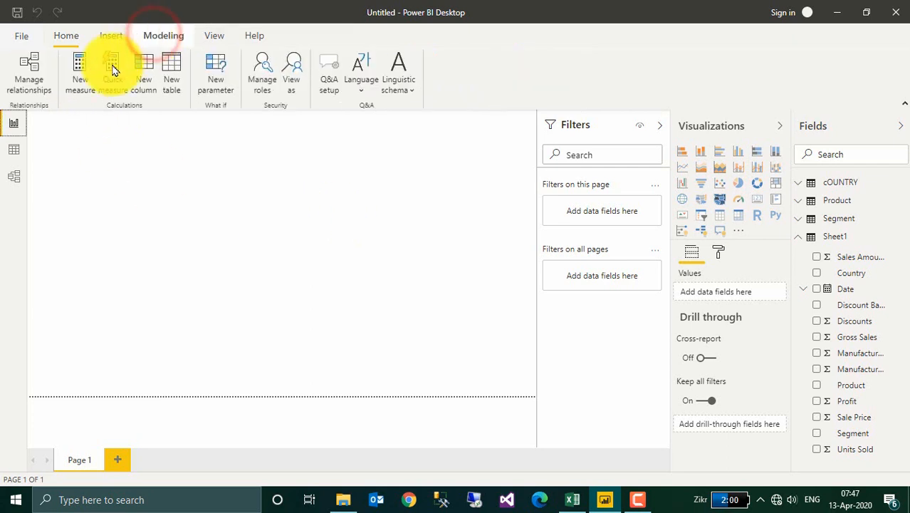
click(26, 74)
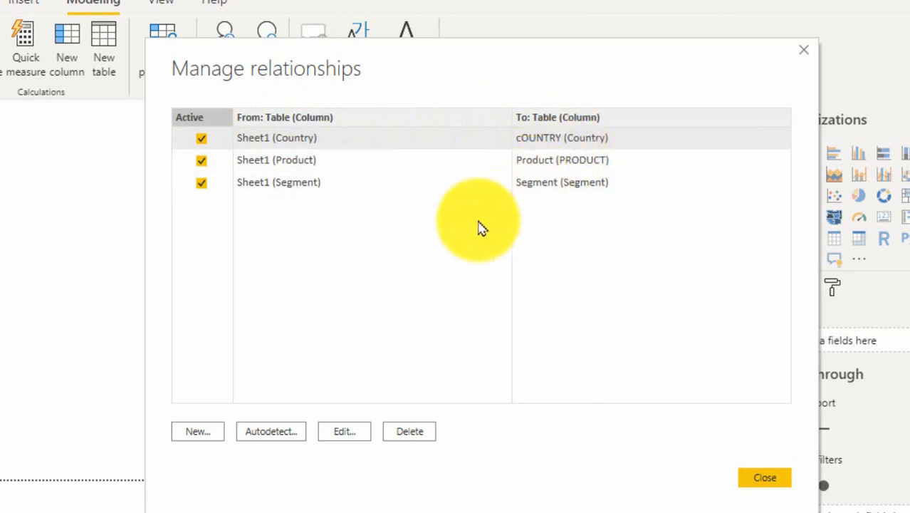
click(249, 139)
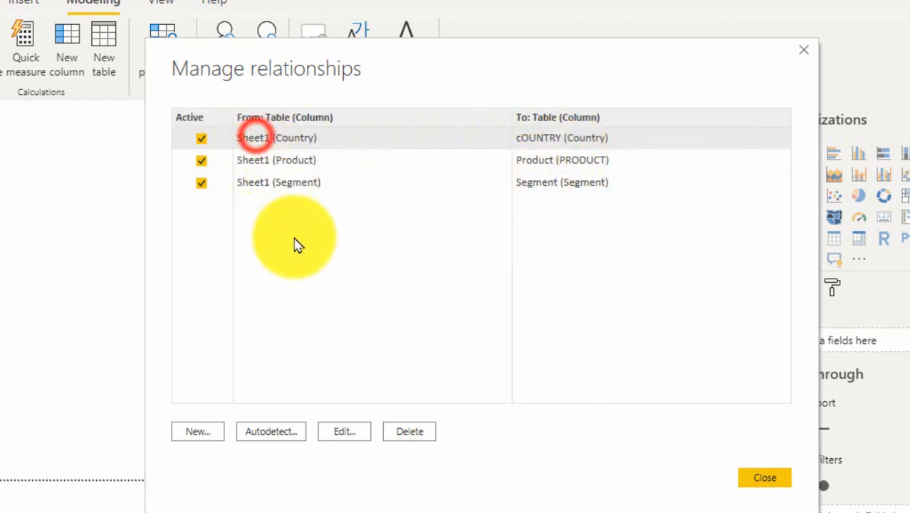
click(349, 432)
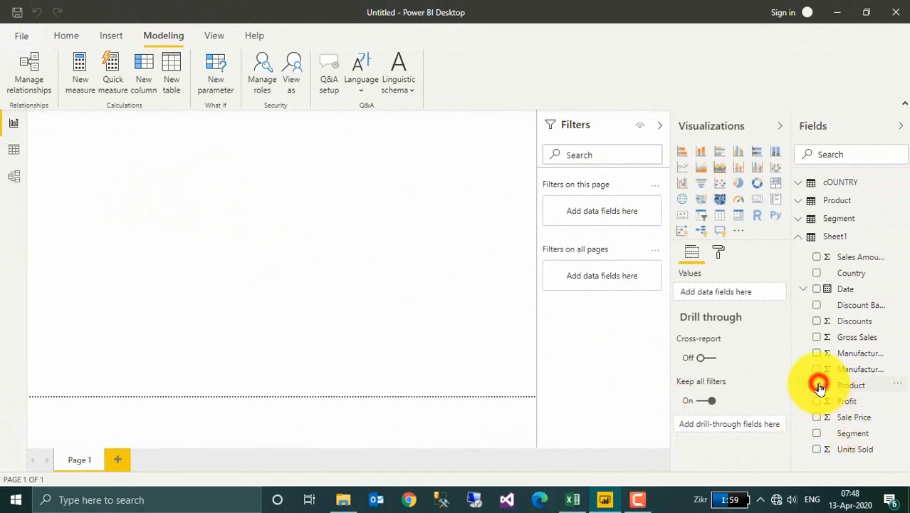
Create a funnel chart of Profit by Product from the Sheet1 fields
click(817, 385)
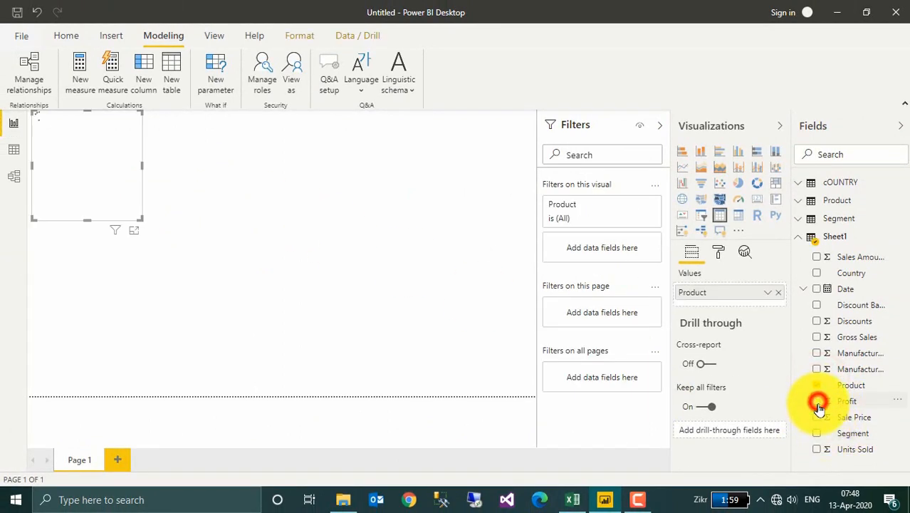
click(817, 403)
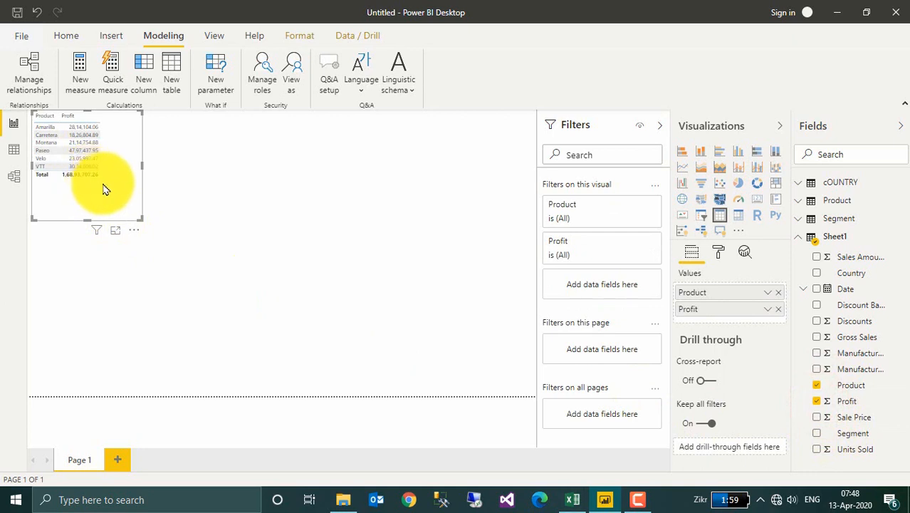
drag(114, 185, 70, 373)
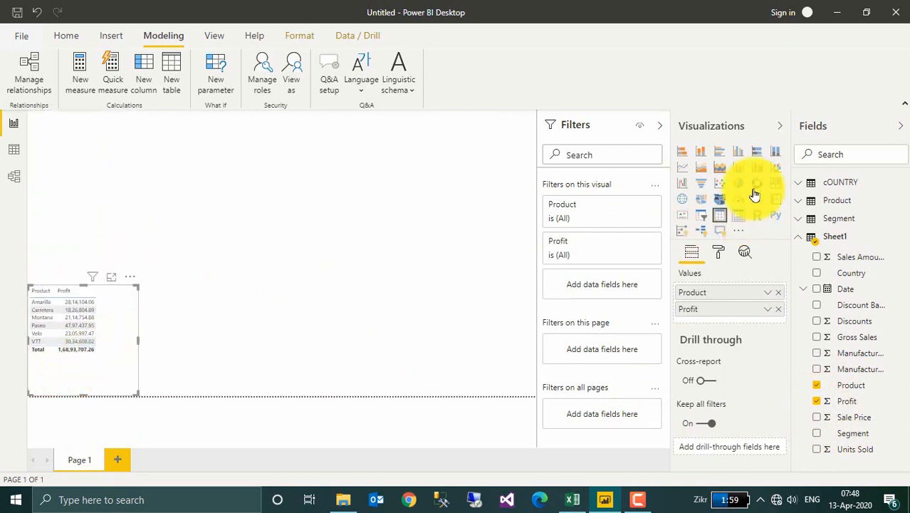
click(739, 151)
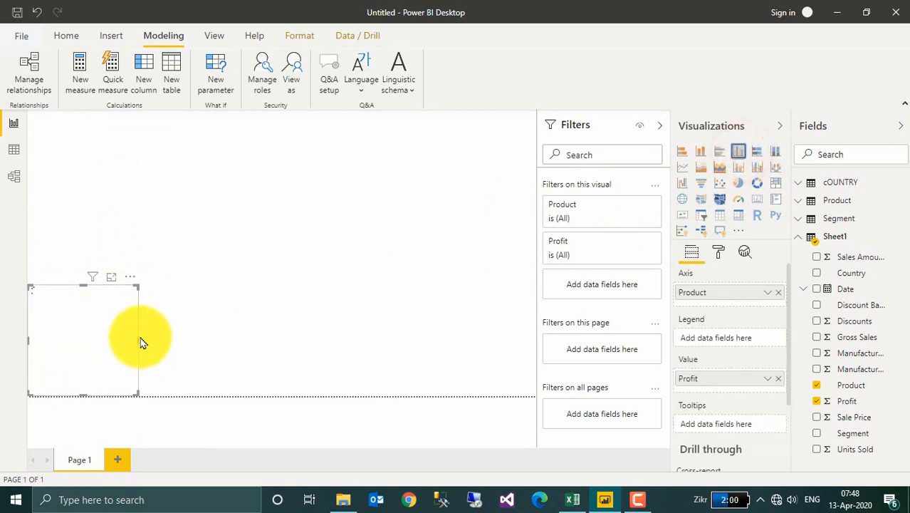
click(705, 183)
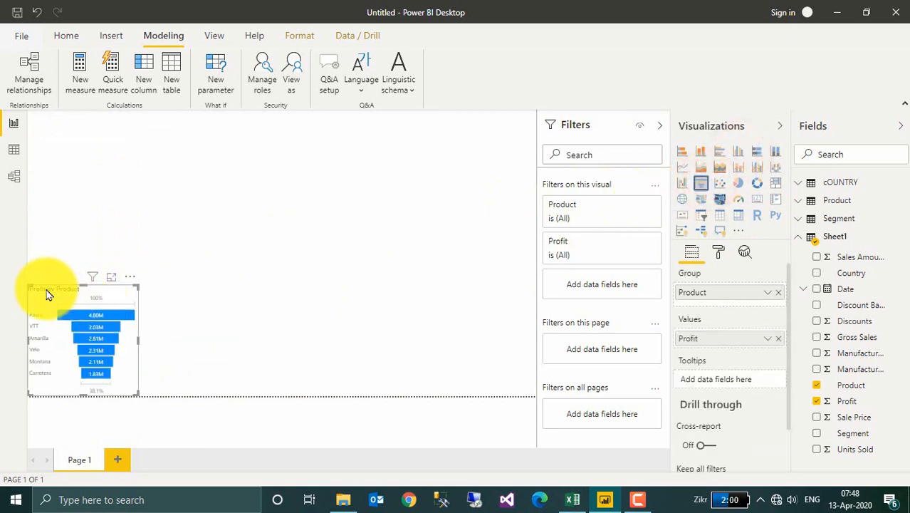
Move the funnel chart to the lower right of the report page and enlarge it
drag(45, 289, 513, 310)
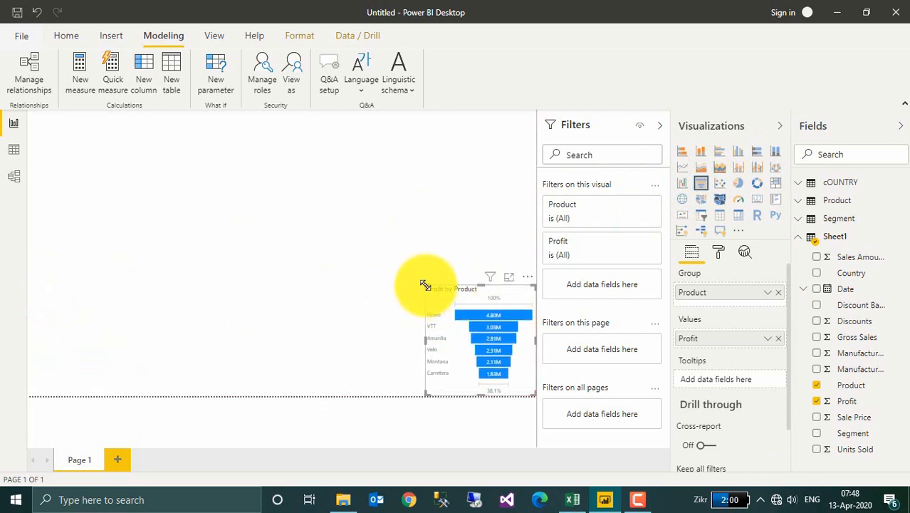
drag(426, 285, 368, 215)
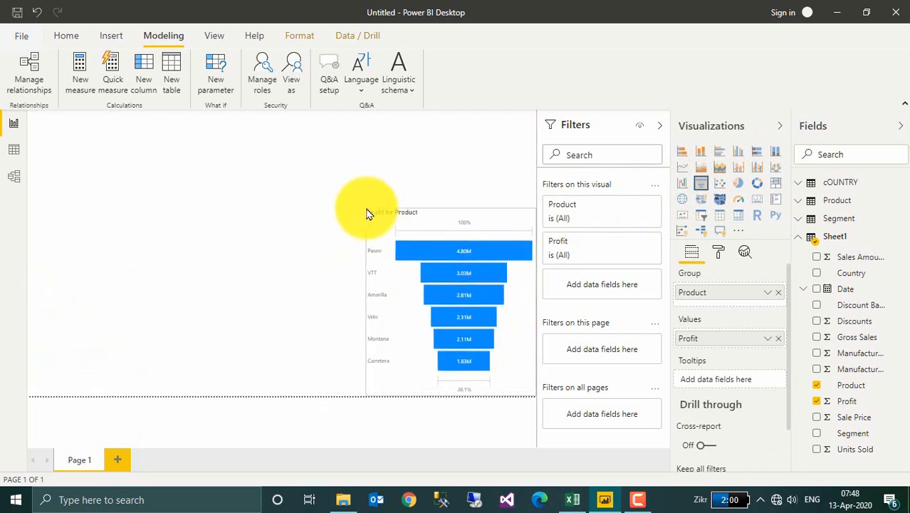
click(287, 282)
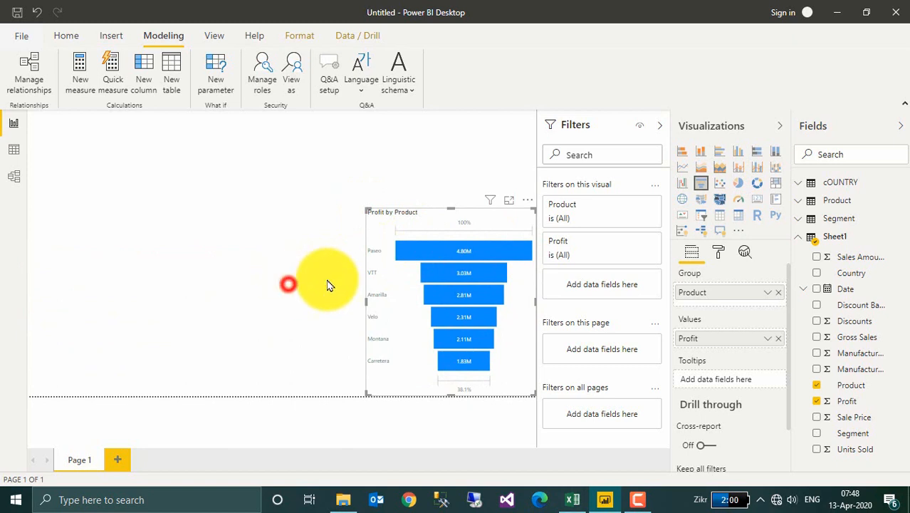
Create a clustered column chart from Sheet1 with Country as axis, Segment as legend and Profit as value
click(817, 274)
click(816, 401)
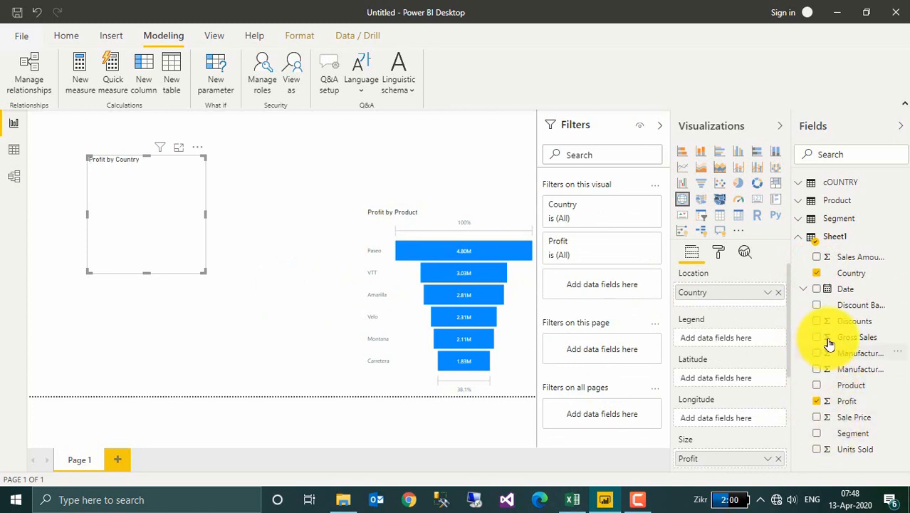
click(816, 434)
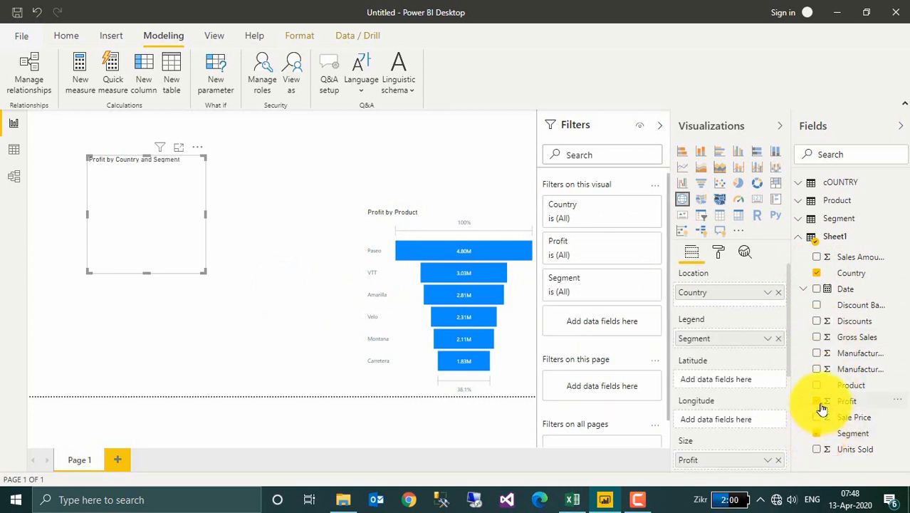
drag(689, 460, 712, 459)
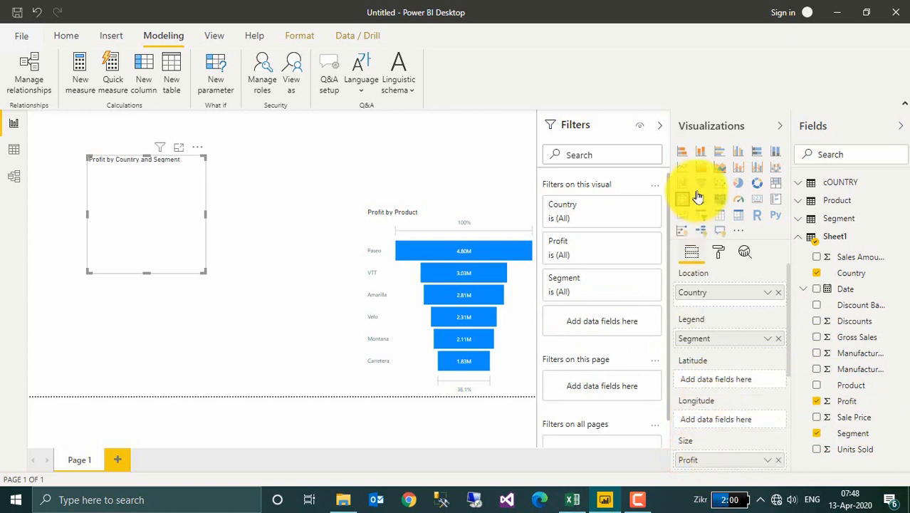
click(741, 151)
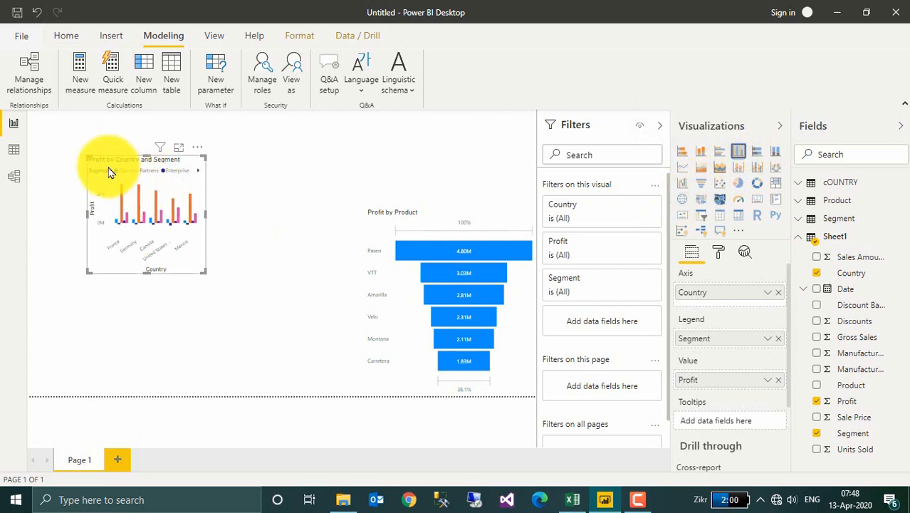
Move the column chart to the page's left edge and resize it to fill the lower area beside the funnel chart
drag(114, 176, 6, 212)
drag(145, 307, 362, 388)
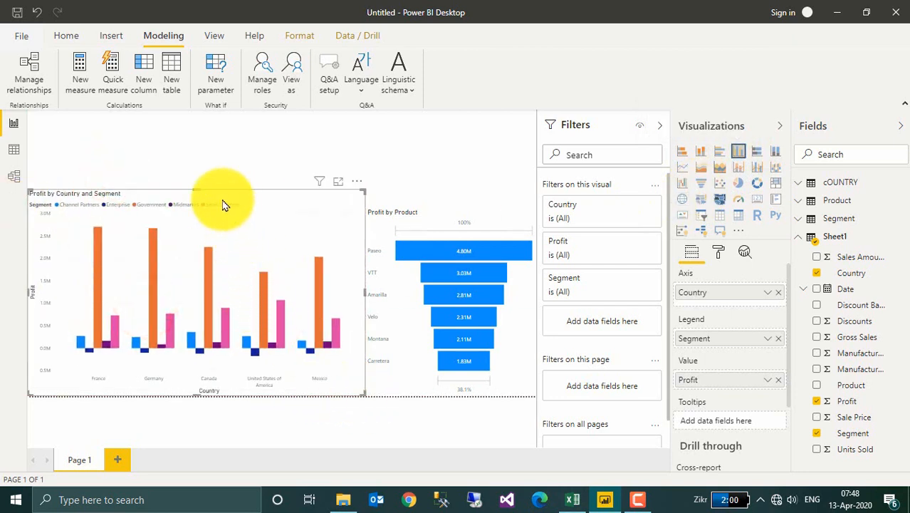
drag(195, 190, 197, 239)
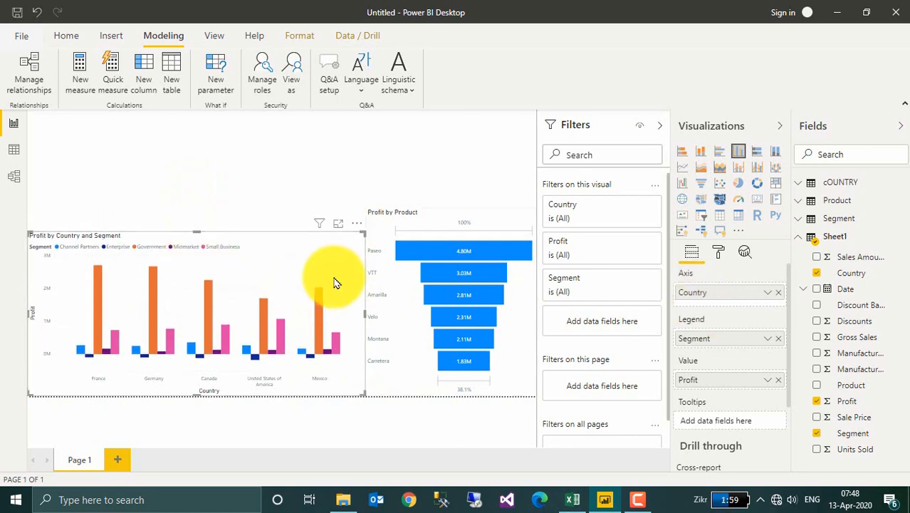
Find the column chart's text size settings, set the legend and X axis text to 15 pt, and enlarge the X axis title
click(718, 252)
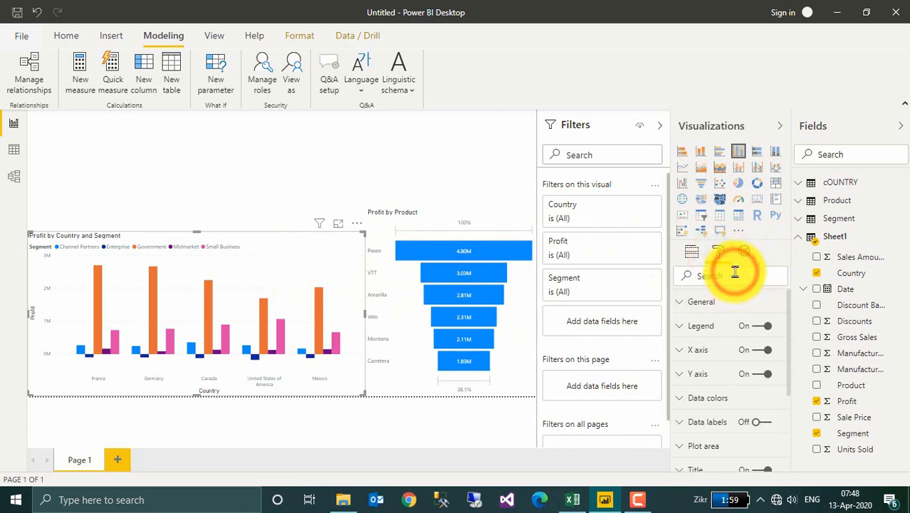
click(735, 274)
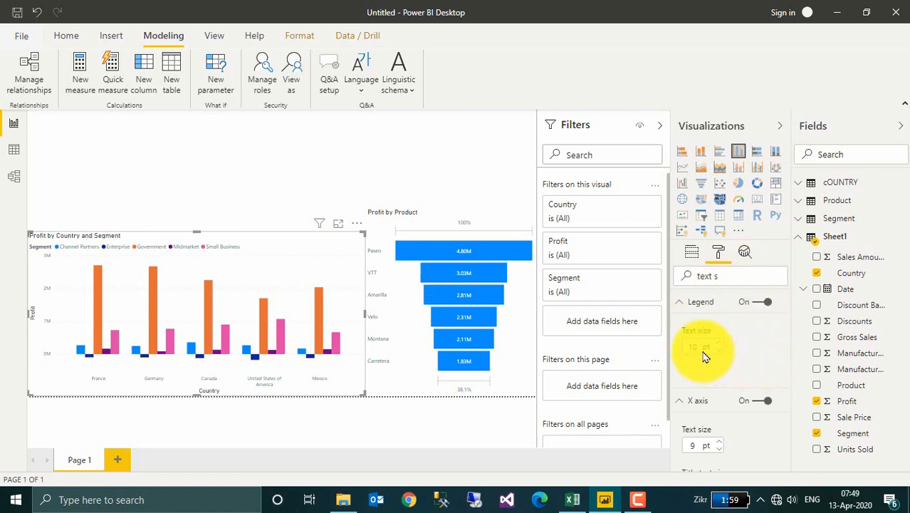
drag(702, 347, 650, 342)
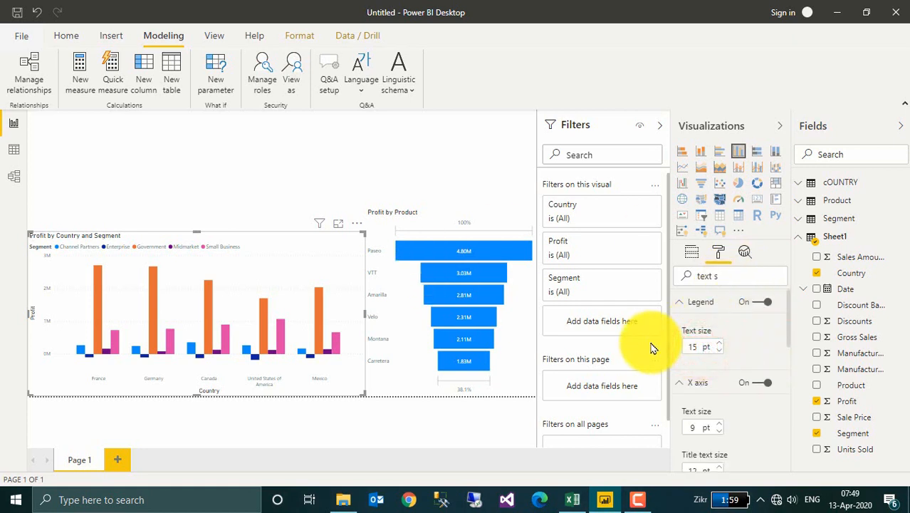
drag(691, 430, 682, 428)
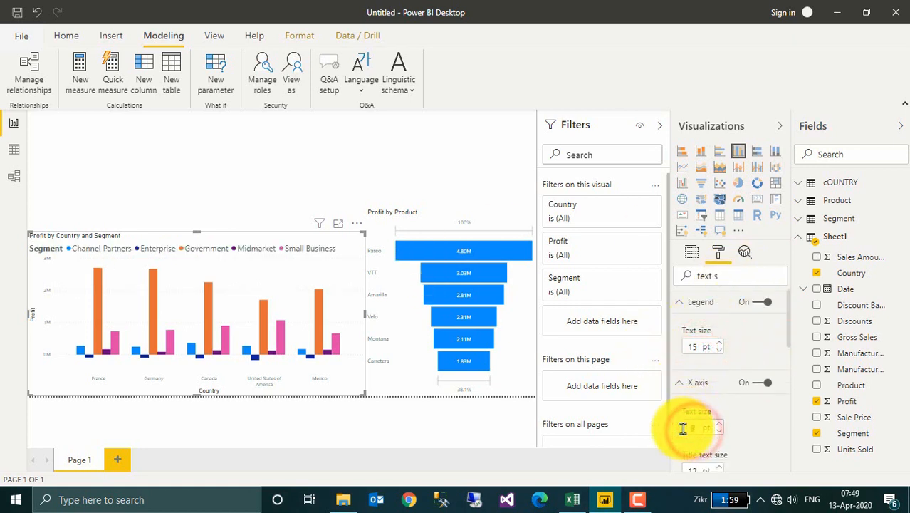
text(15)
scroll(698, 419, down, 1)
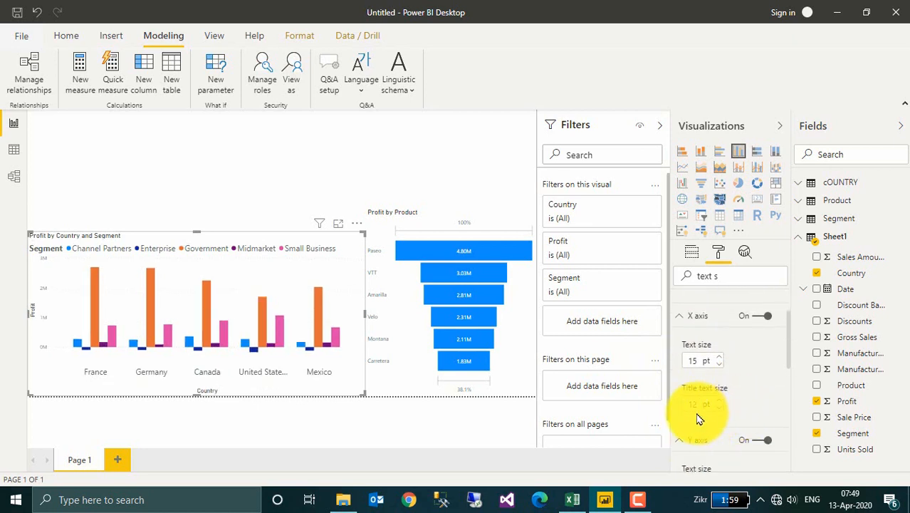
drag(701, 405, 675, 405)
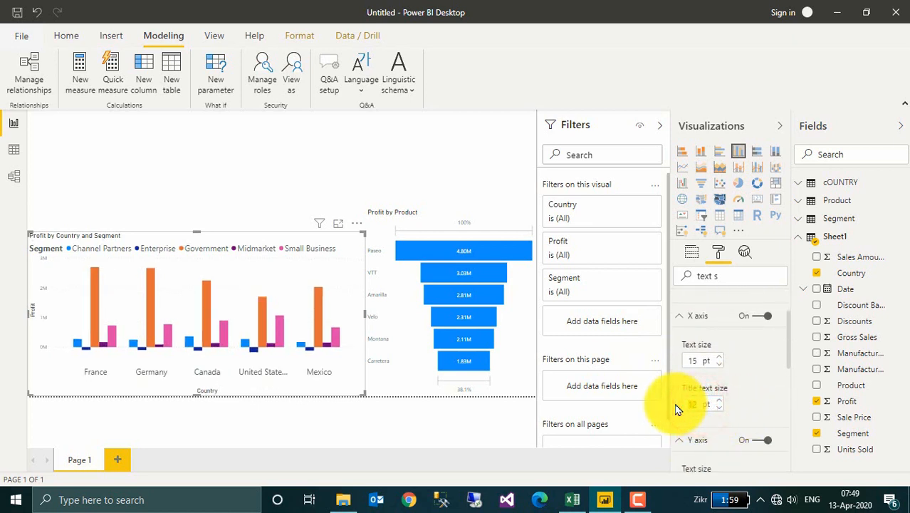
Set the column chart's Y axis text size to 15 pt and turn on its data labels
scroll(741, 372, down, 2)
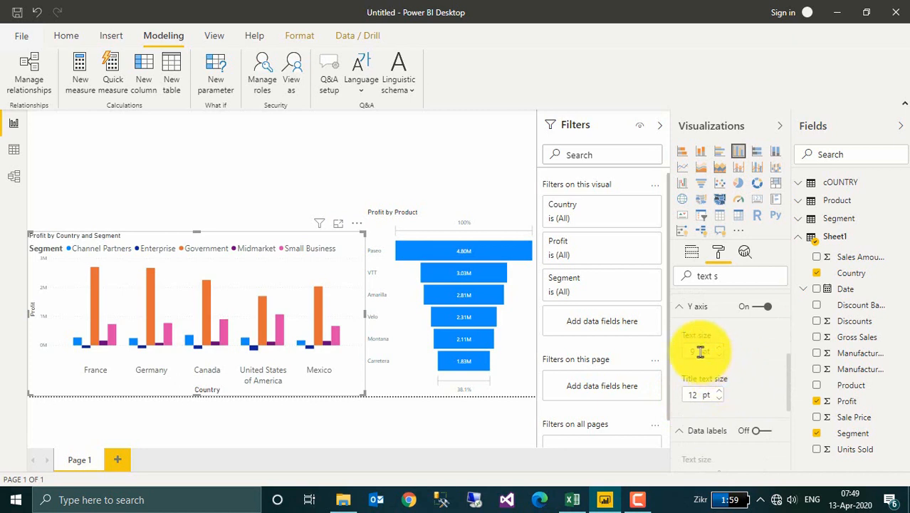
drag(701, 351, 672, 351)
text(12)
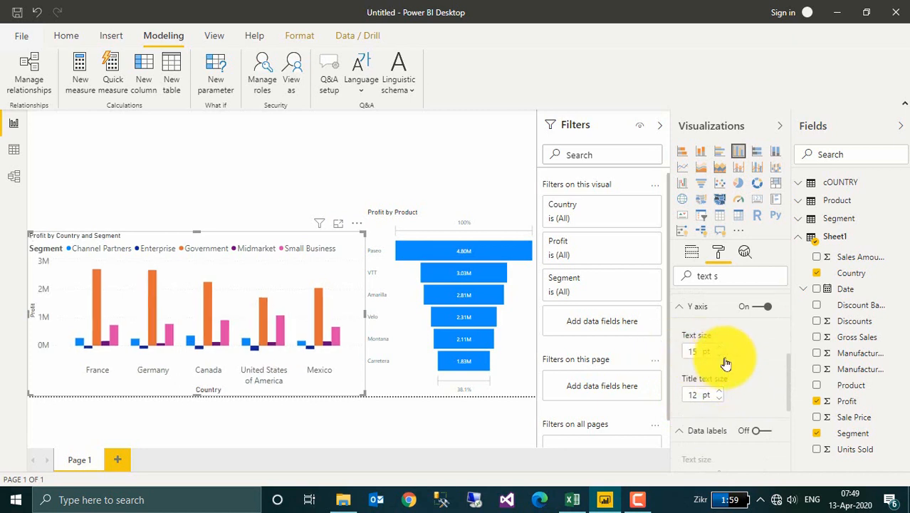
scroll(738, 368, down, 2)
click(761, 367)
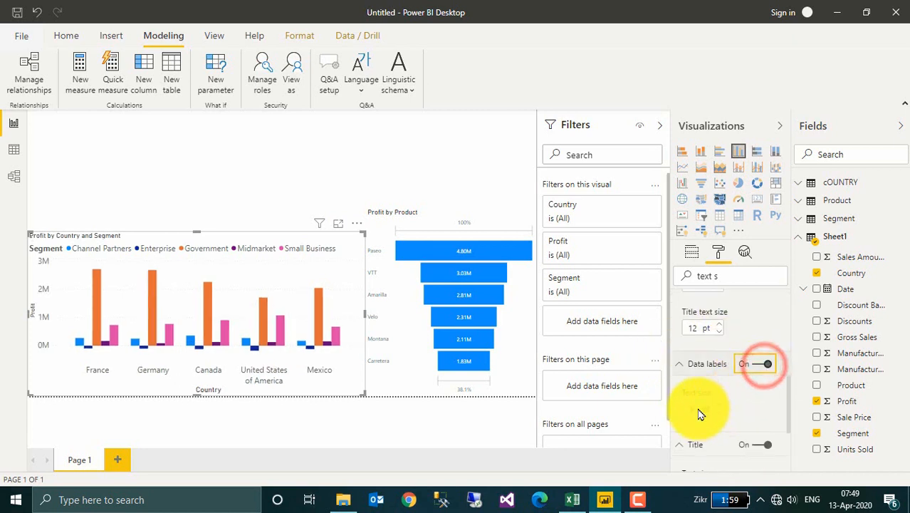
drag(697, 407, 684, 403)
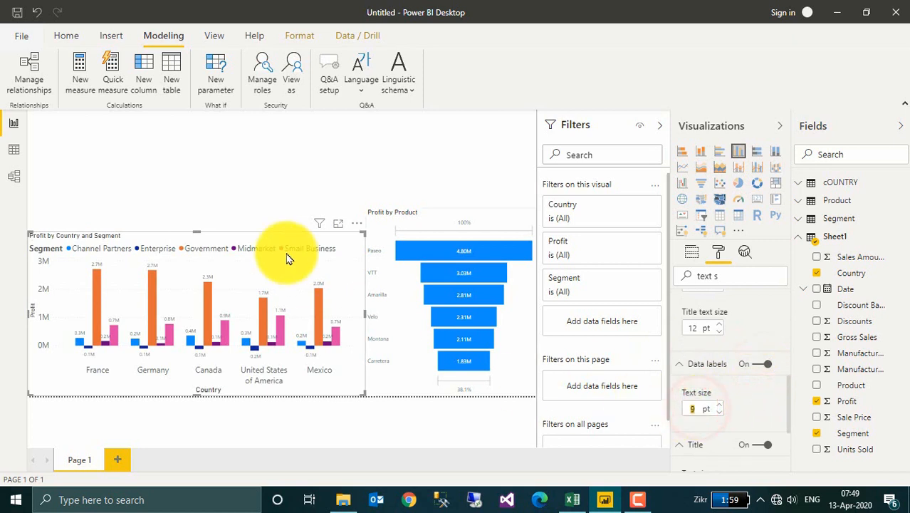
Enlarge the category, data and conversion rate label text of the Profit by Product funnel chart
click(407, 376)
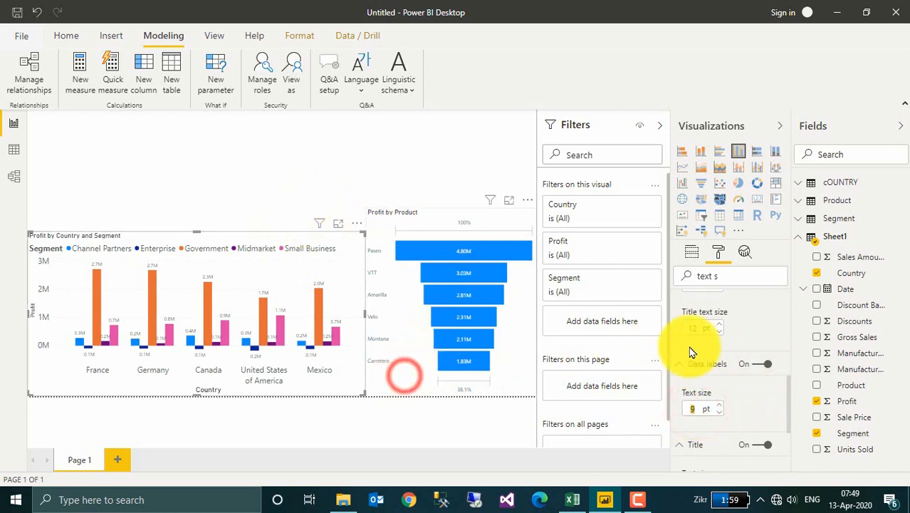
click(417, 270)
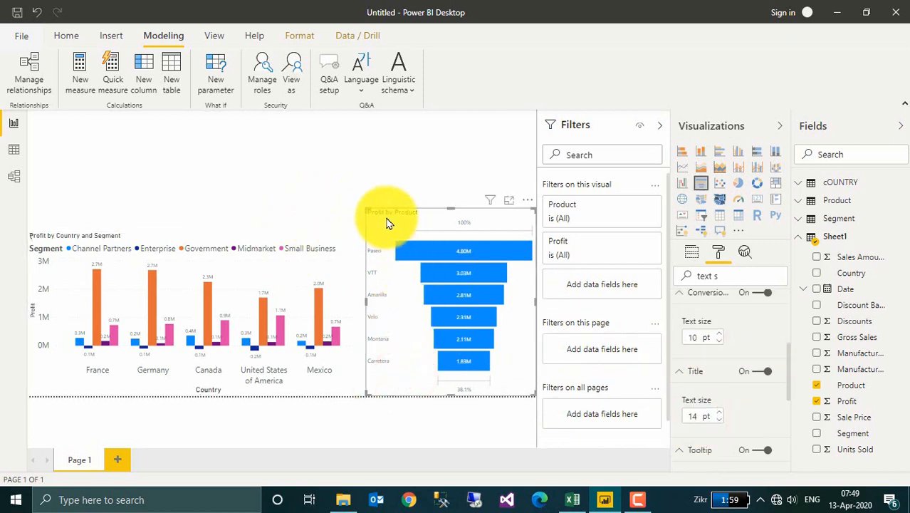
click(158, 178)
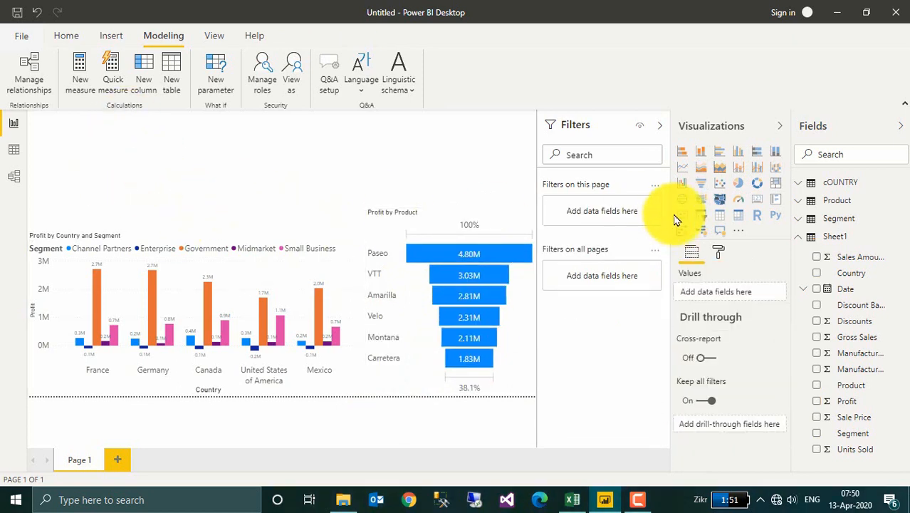
Add a small card in the page's upper-right corner that shows the distinct count of Product from Sheet1
click(759, 201)
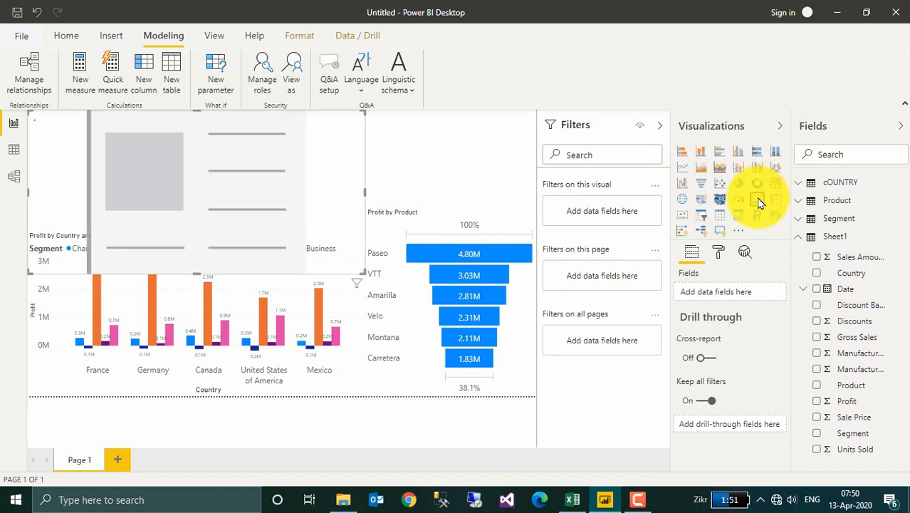
drag(303, 142, 535, 151)
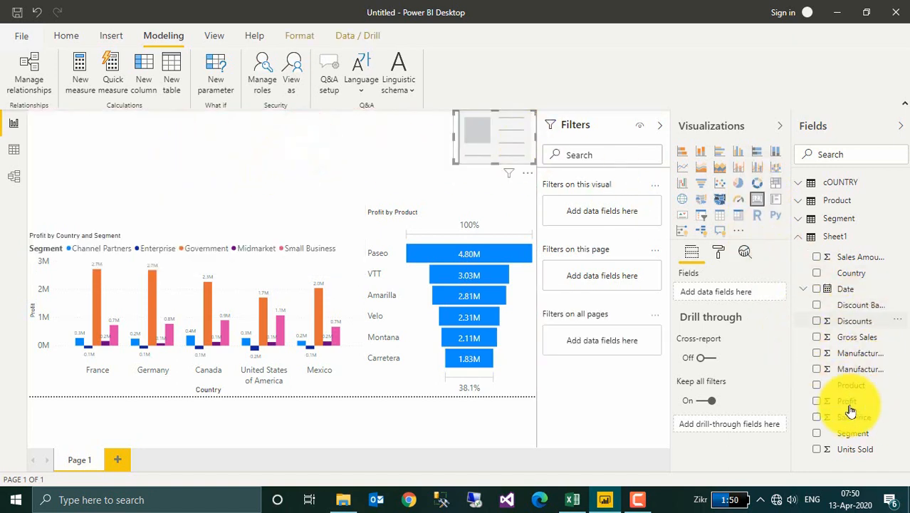
drag(847, 387, 728, 294)
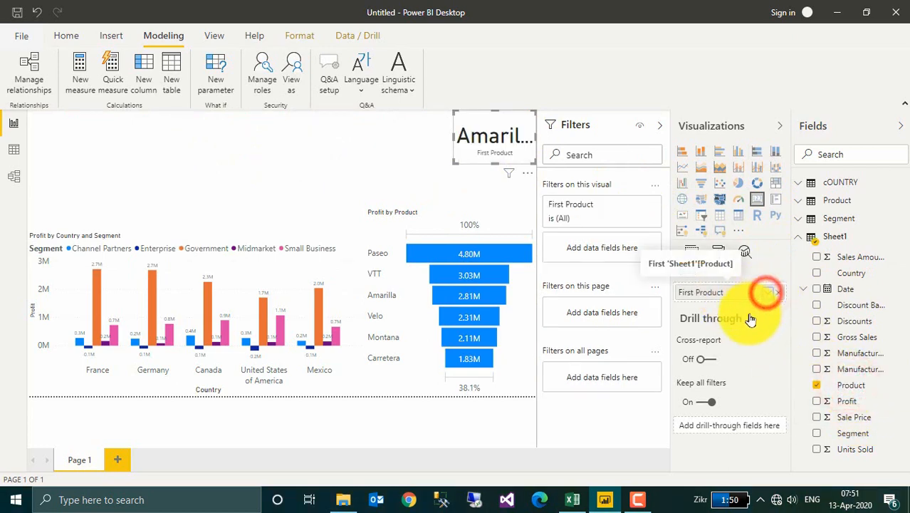
click(767, 293)
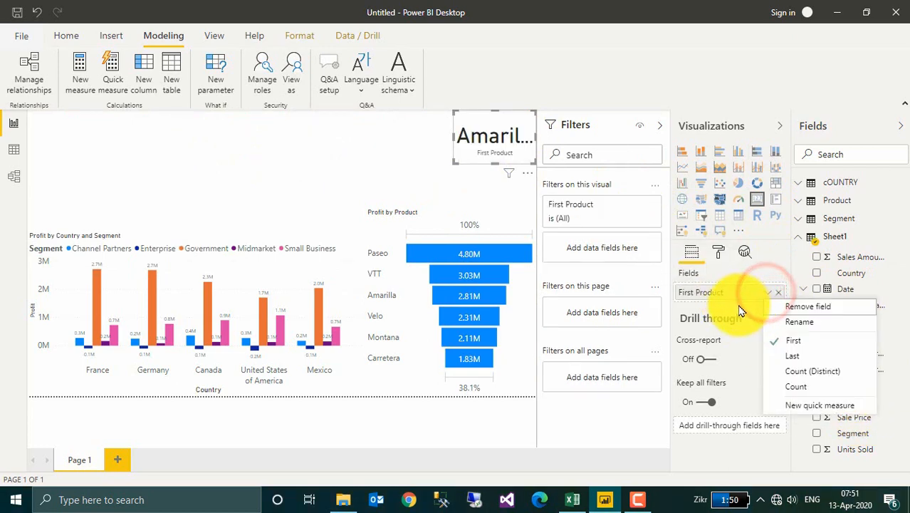
click(821, 371)
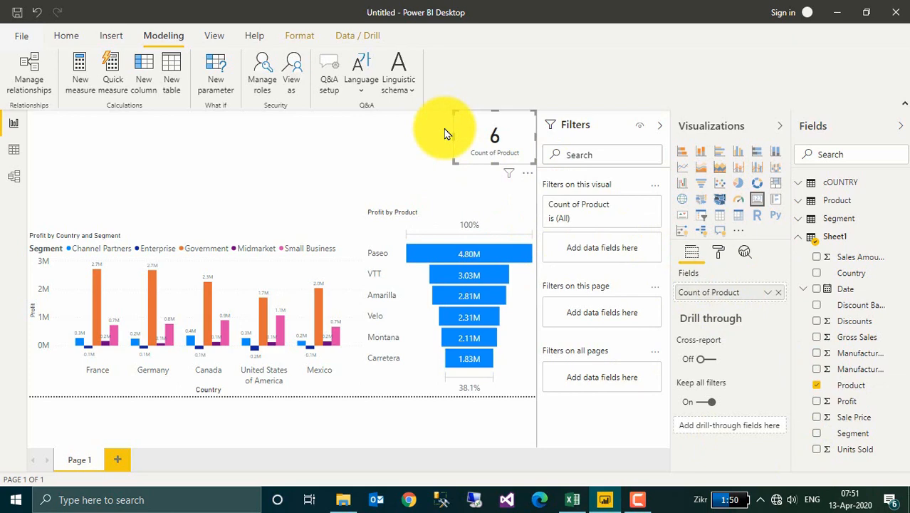
Place a copy of the Product card to its left and make it show the distinct count of Country
drag(497, 142, 417, 129)
click(851, 273)
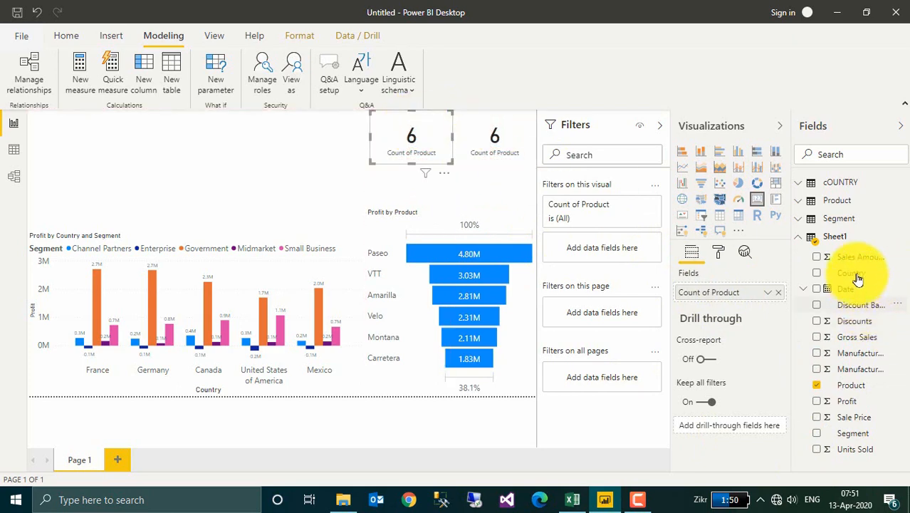
click(768, 292)
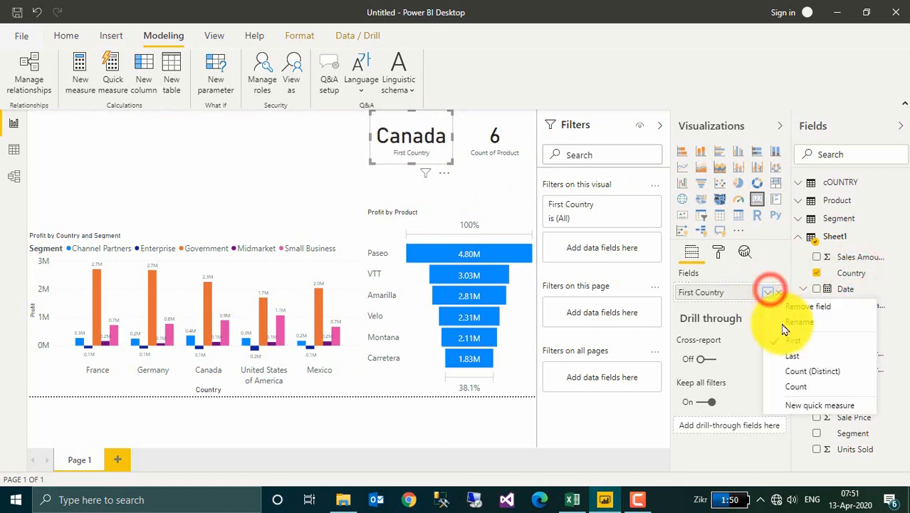
click(804, 367)
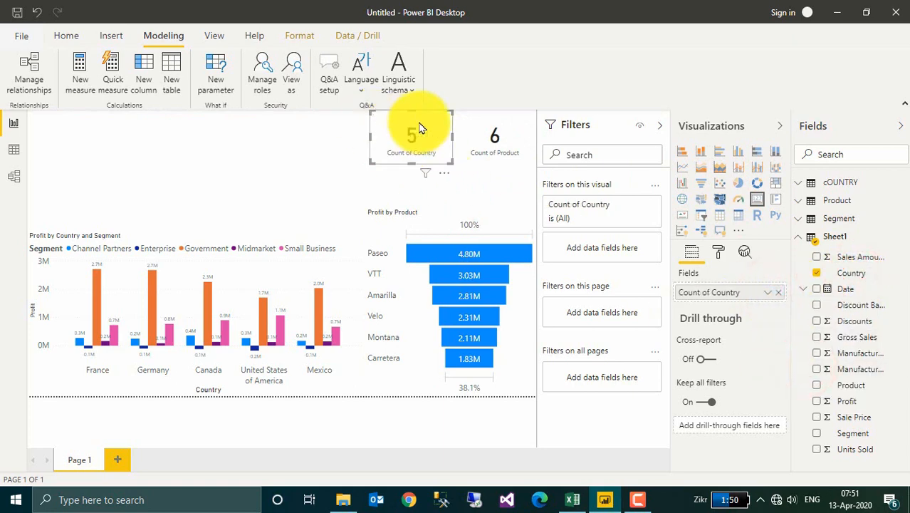
Place another copy of the Product card left of the Country card and make it show the distinct count of Segment
drag(491, 141, 328, 117)
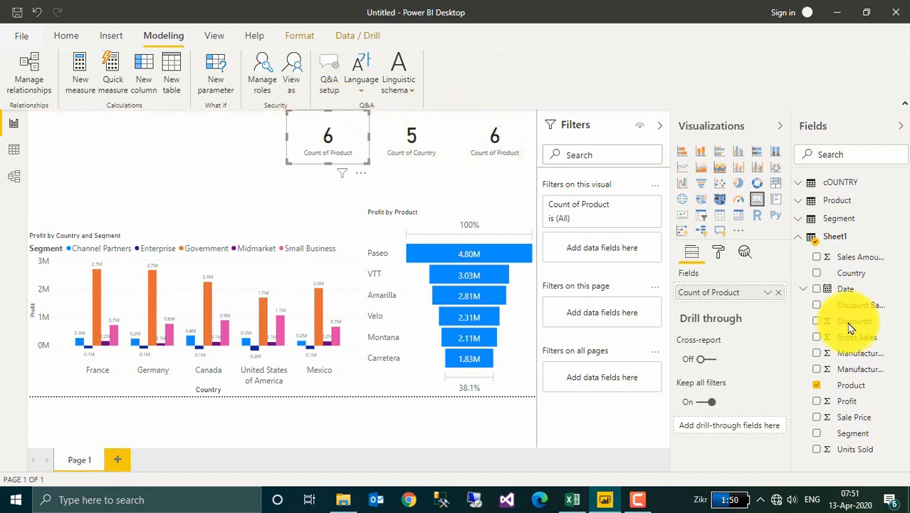
drag(853, 431, 727, 295)
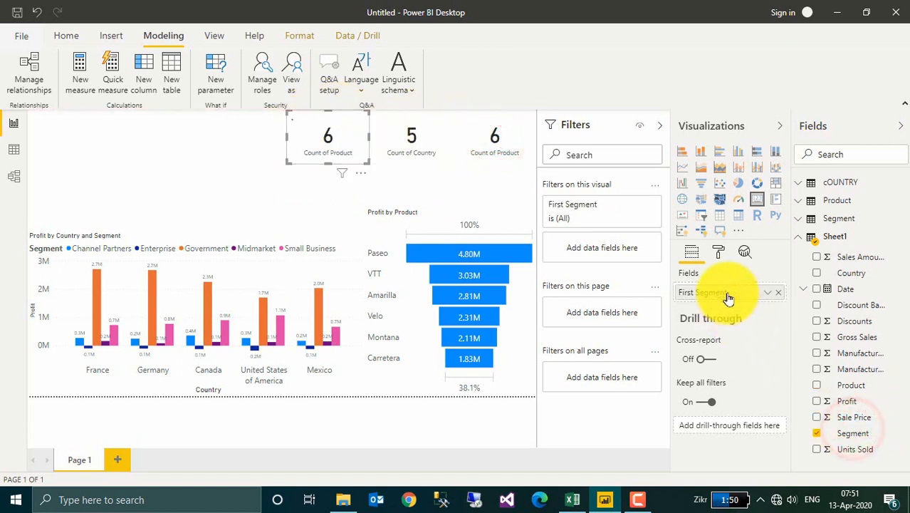
click(771, 294)
click(801, 371)
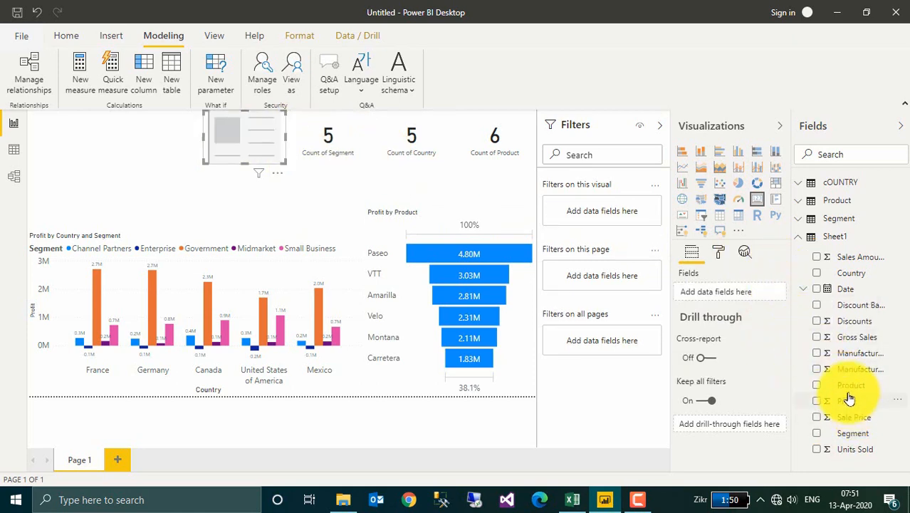
Make the empty card left of the Segment card show Profit and deselect it
drag(848, 383, 743, 299)
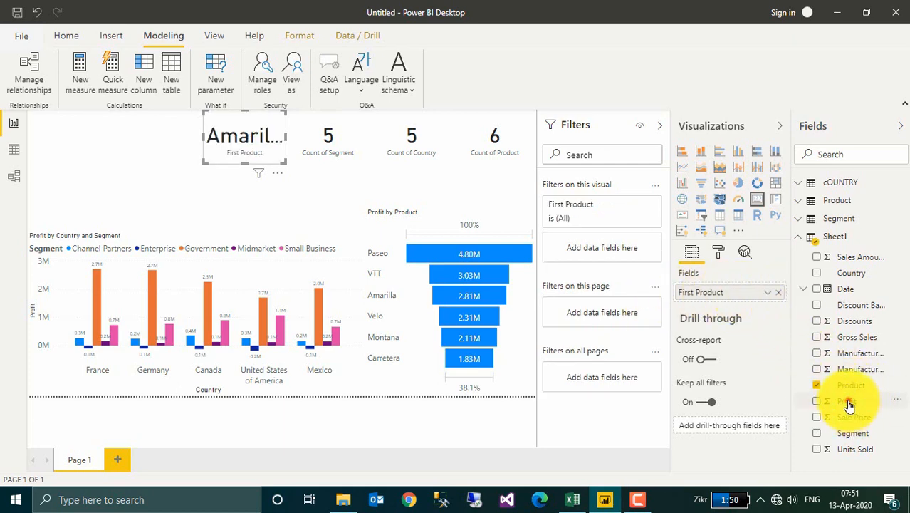
drag(847, 404, 730, 299)
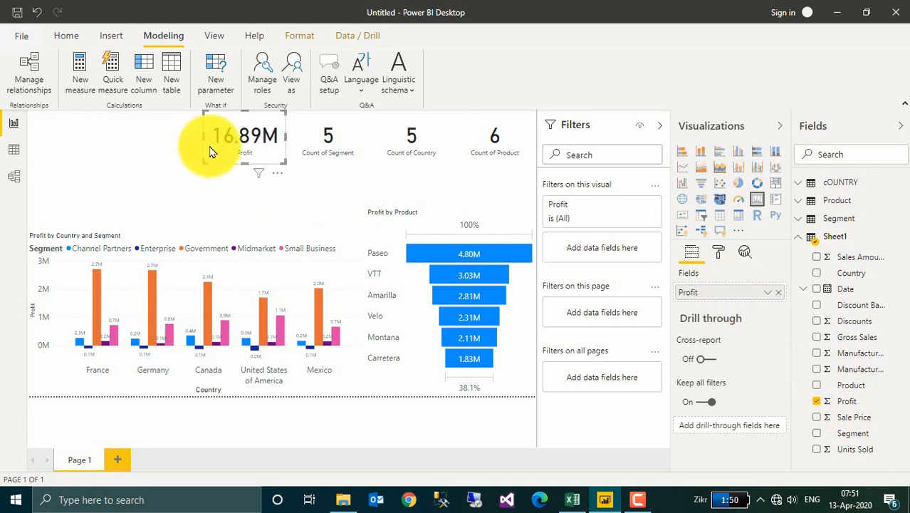
click(160, 184)
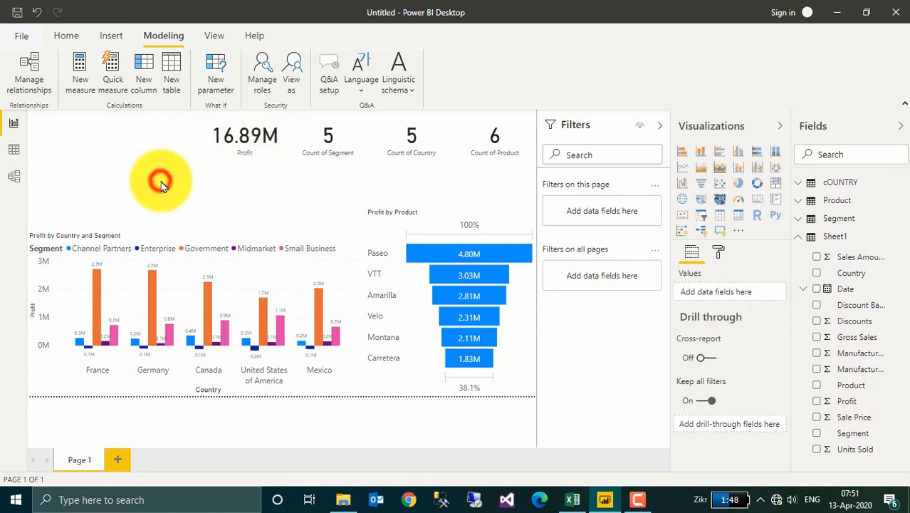
Add a slicer above the column chart and set Segment as its only field
click(702, 218)
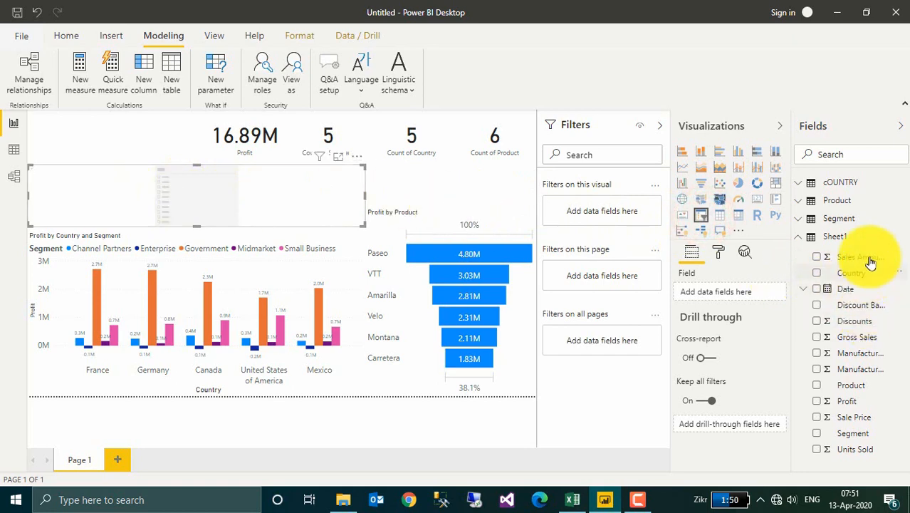
drag(852, 276, 751, 294)
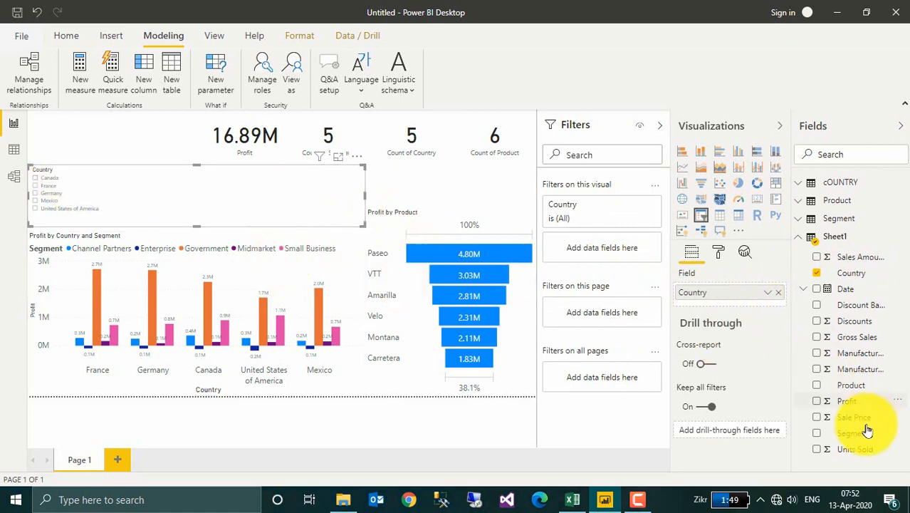
drag(866, 430, 782, 294)
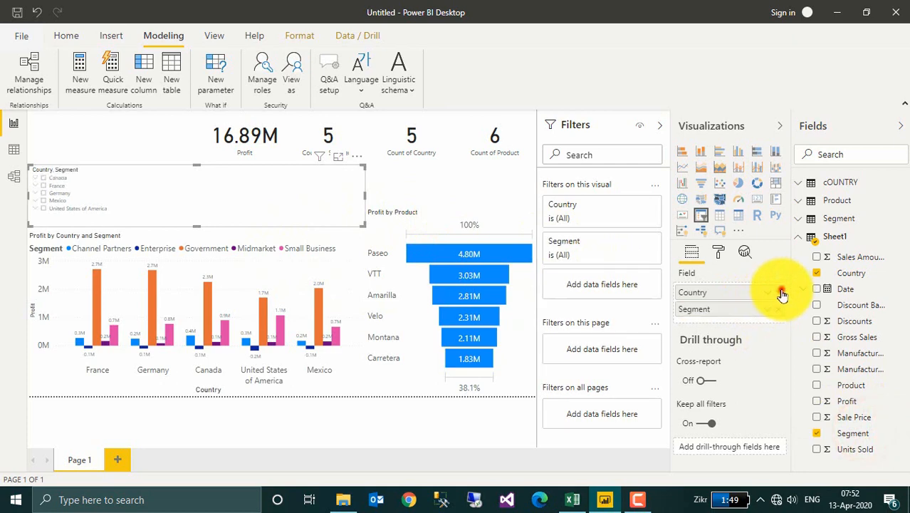
click(782, 293)
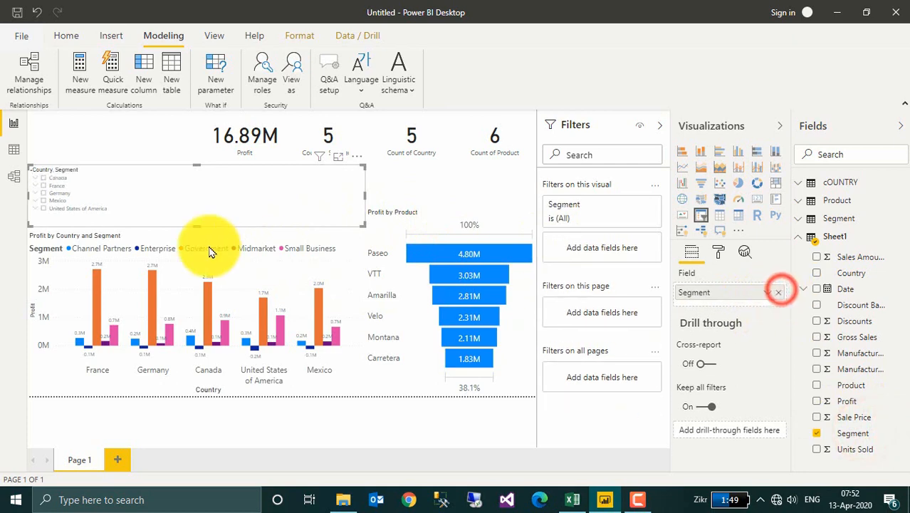
Set the Segment slicer's orientation to Horizontal in its general format settings
click(720, 254)
click(717, 301)
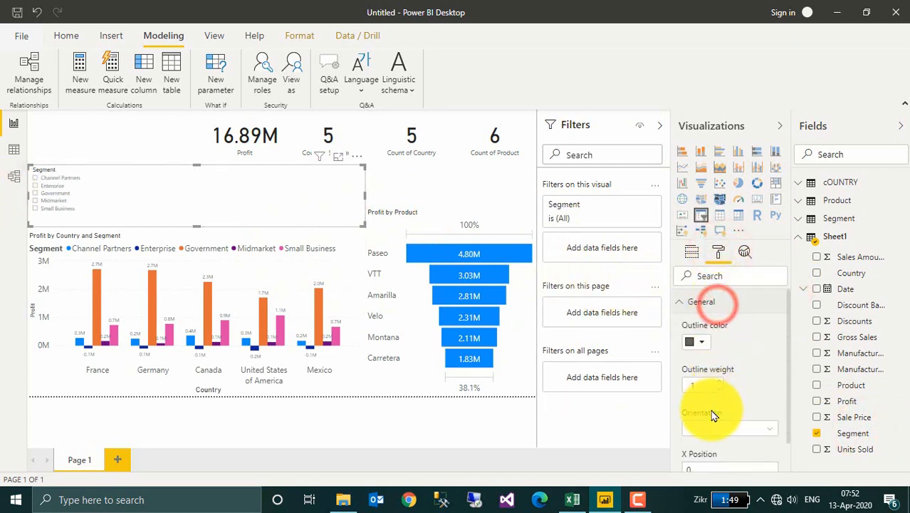
click(712, 428)
click(709, 459)
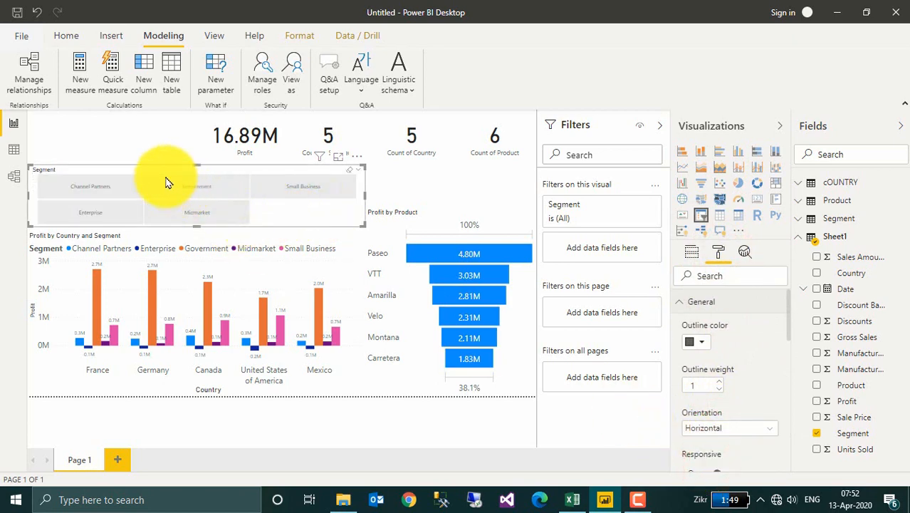
Test the Segment slicer by filtering the report to Enterprise and switching the selection to Government
click(82, 213)
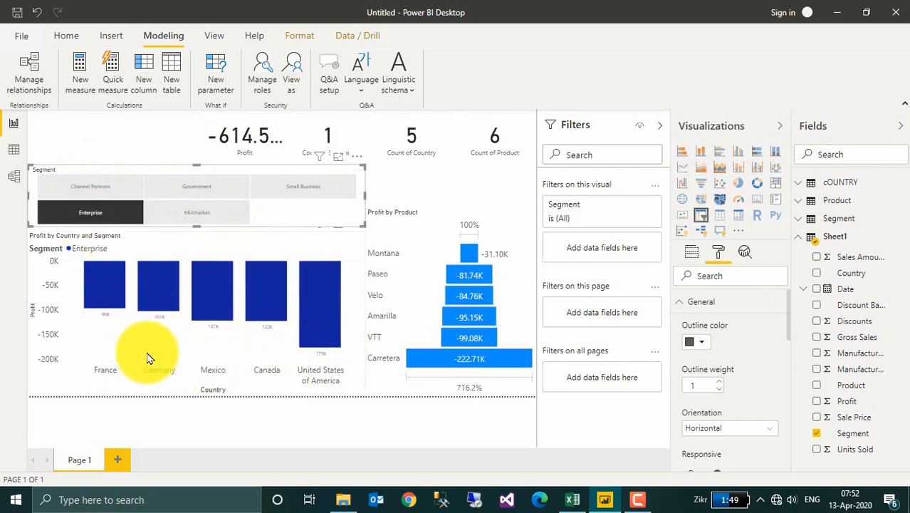
click(198, 186)
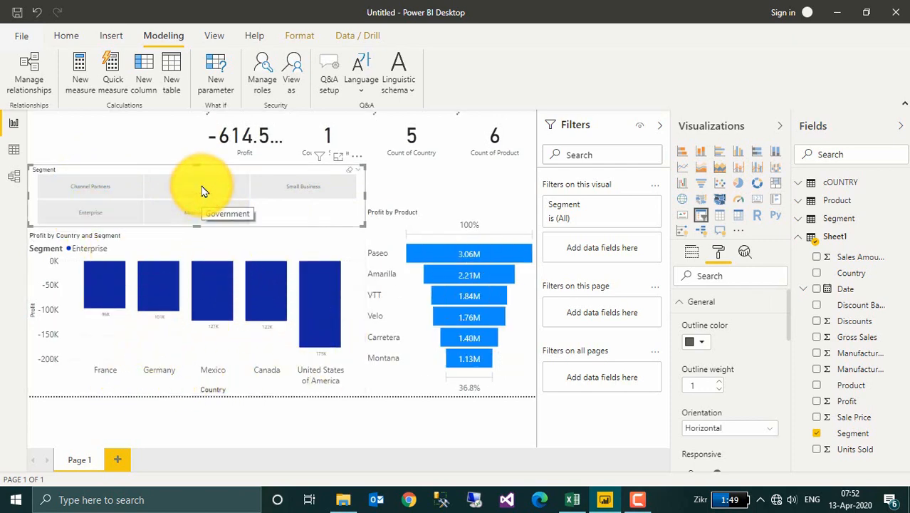